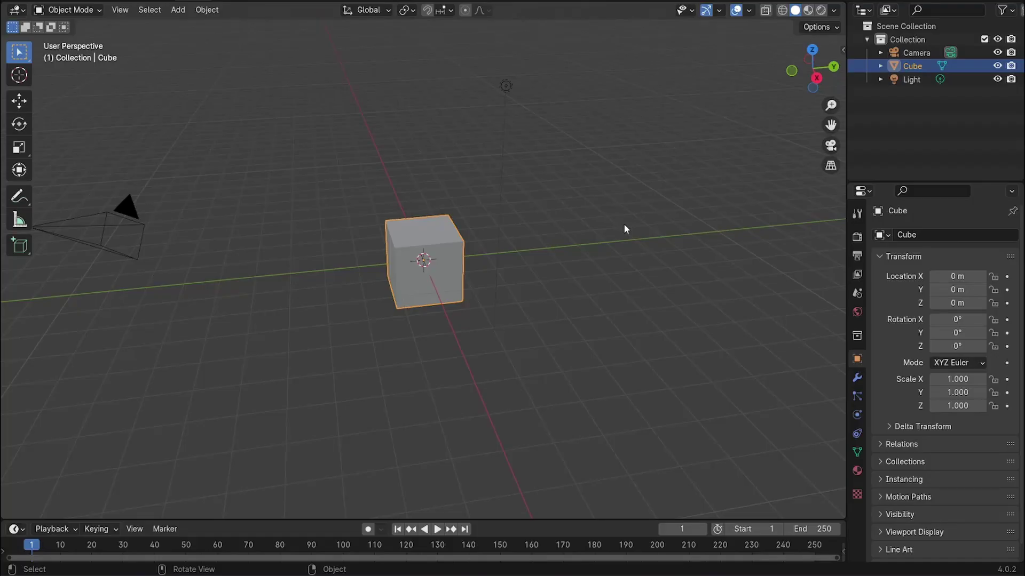
Delete all the default scene objects and add a mesh plane at the origin.
key("a")
key("Delete")
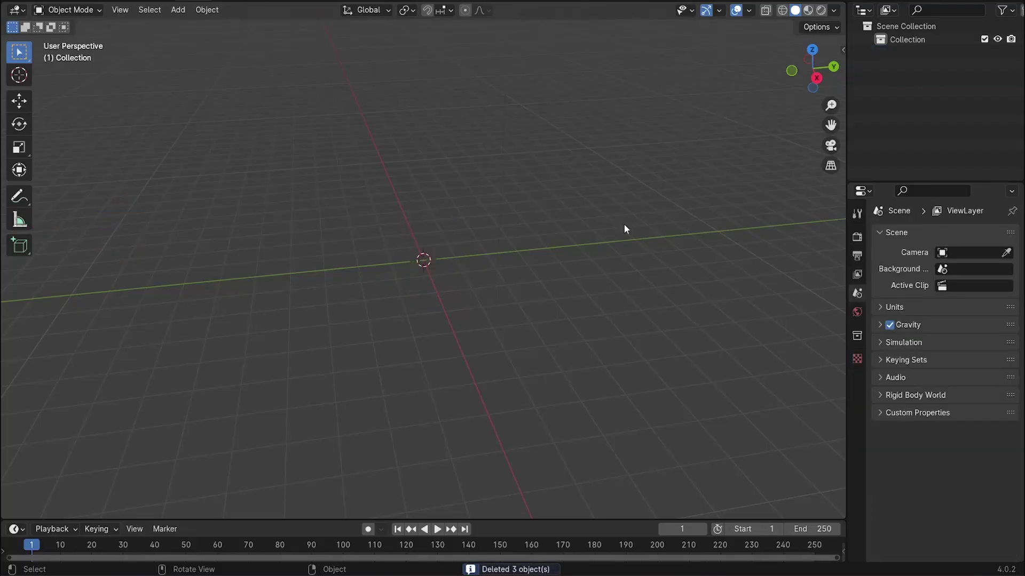
key("shift+a")
mouse_move(625, 241)
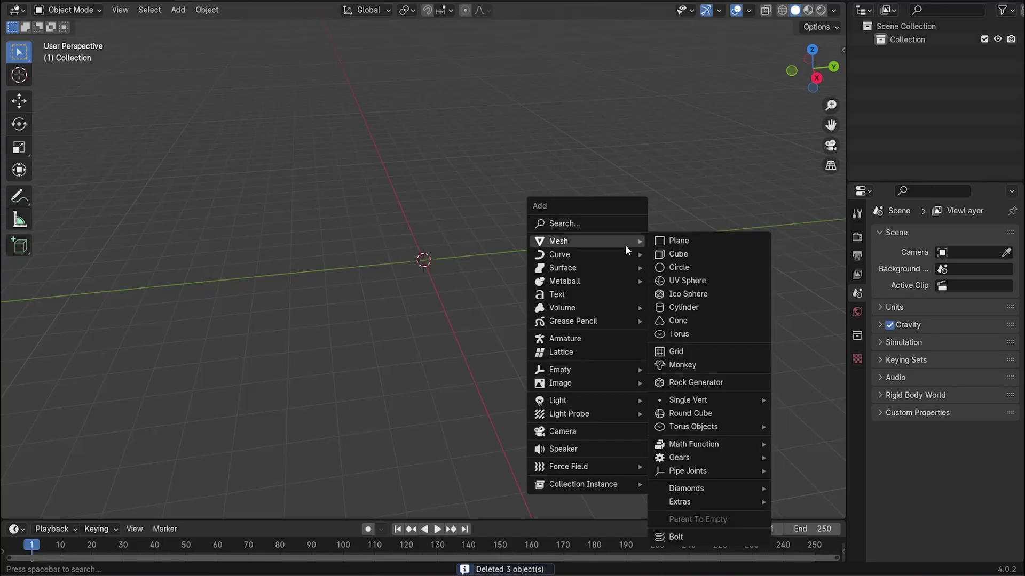
left_click(673, 241)
Scale the plane's mesh along Y in Edit Mode into a long narrow strip.
key("Tab")
key("s")
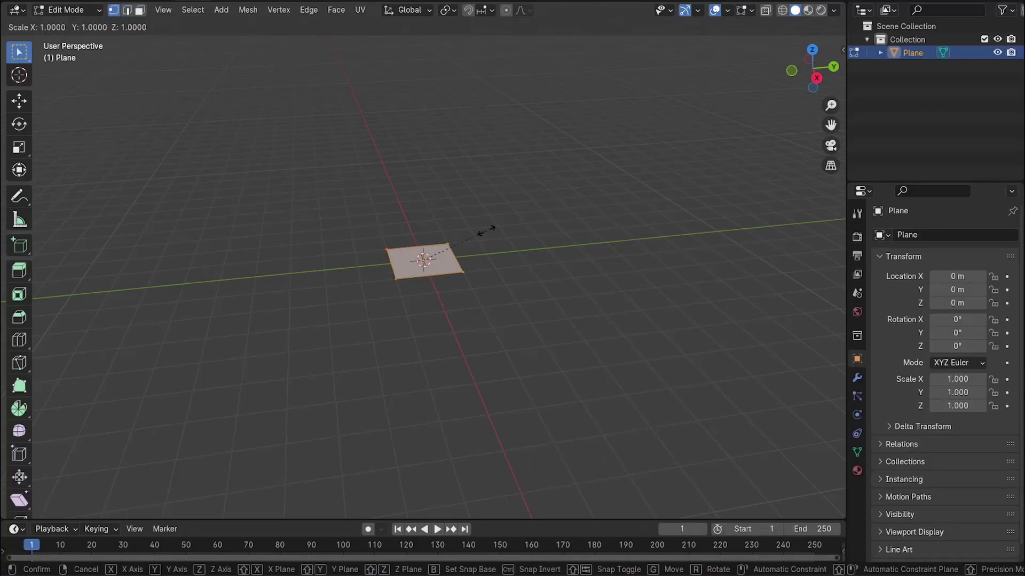
key("y")
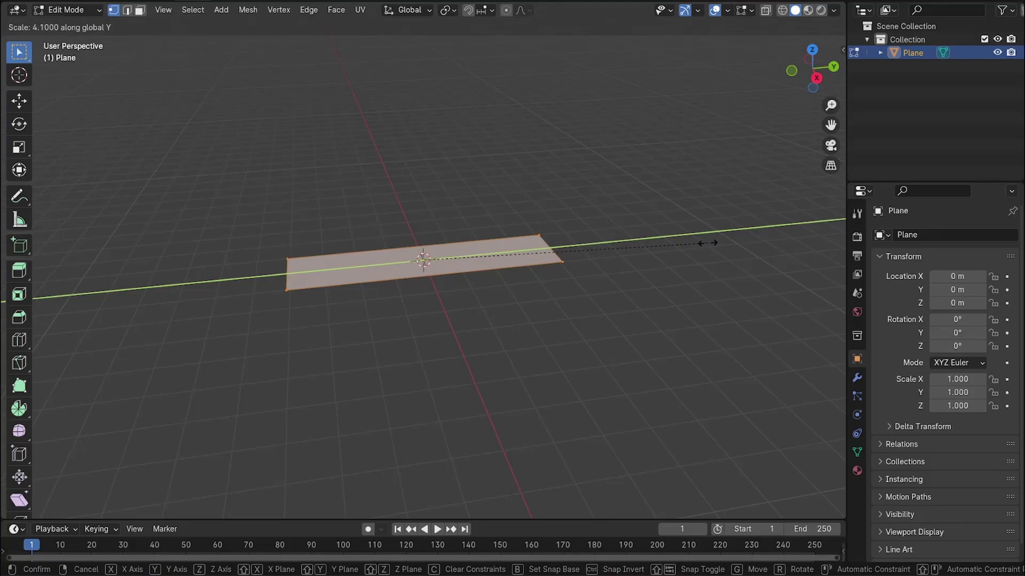
left_click(769, 245)
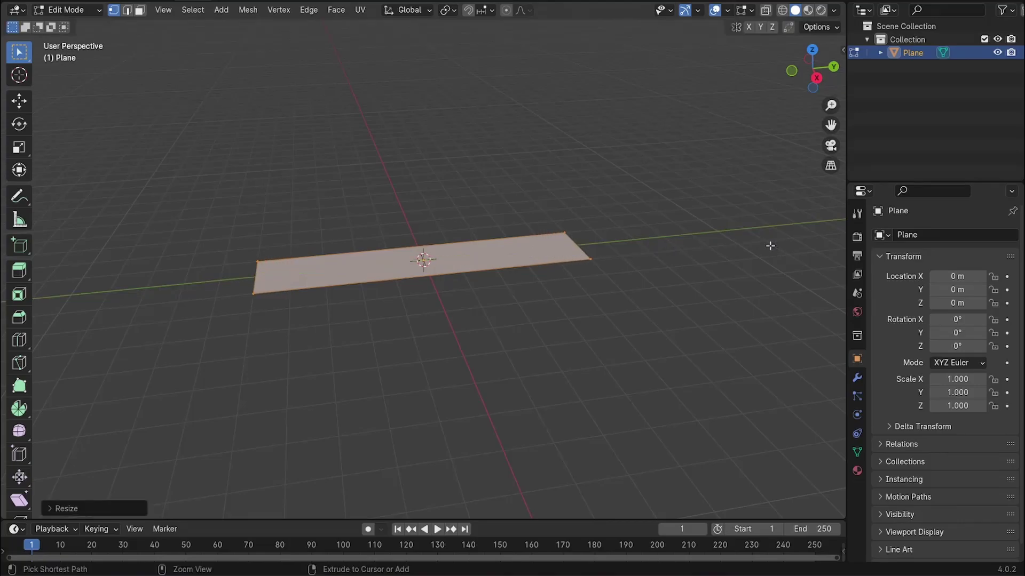
Add a centred crosswise loop cut to the strip and delete the outer vertices on the negative Y side.
middle_click_drag(583, 245, 627, 228)
scroll(587, 251, "up", 3)
scroll(523, 275, "up", 1)
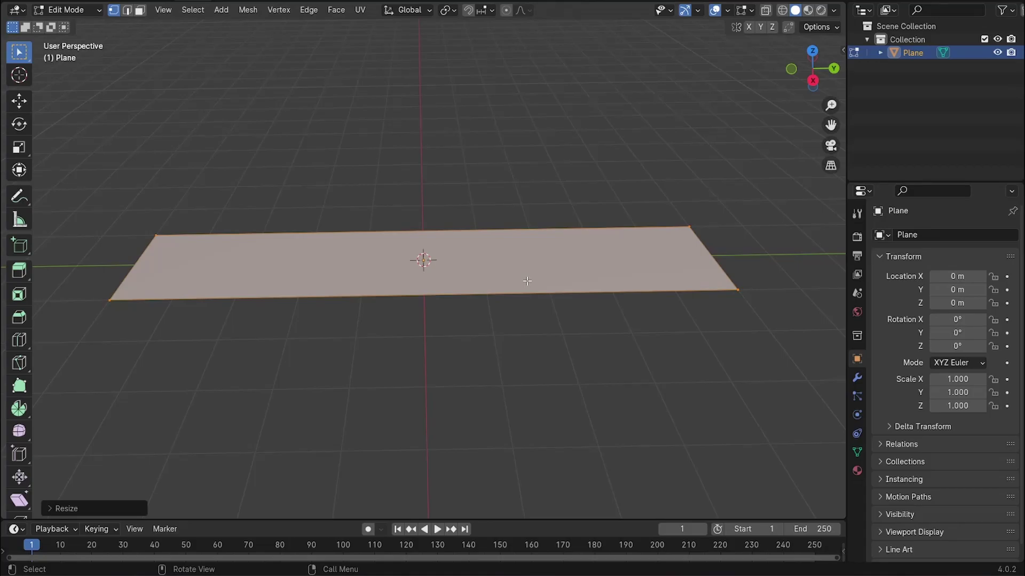
key("ctrl+r")
left_click(432, 286)
right_click(366, 262)
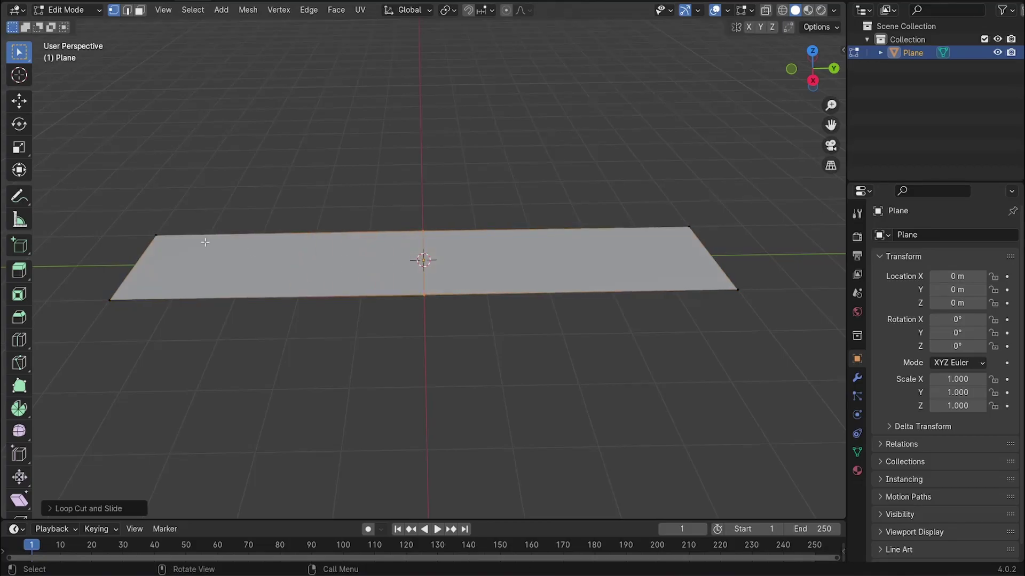
left_click_drag(82, 187, 215, 352)
key("x")
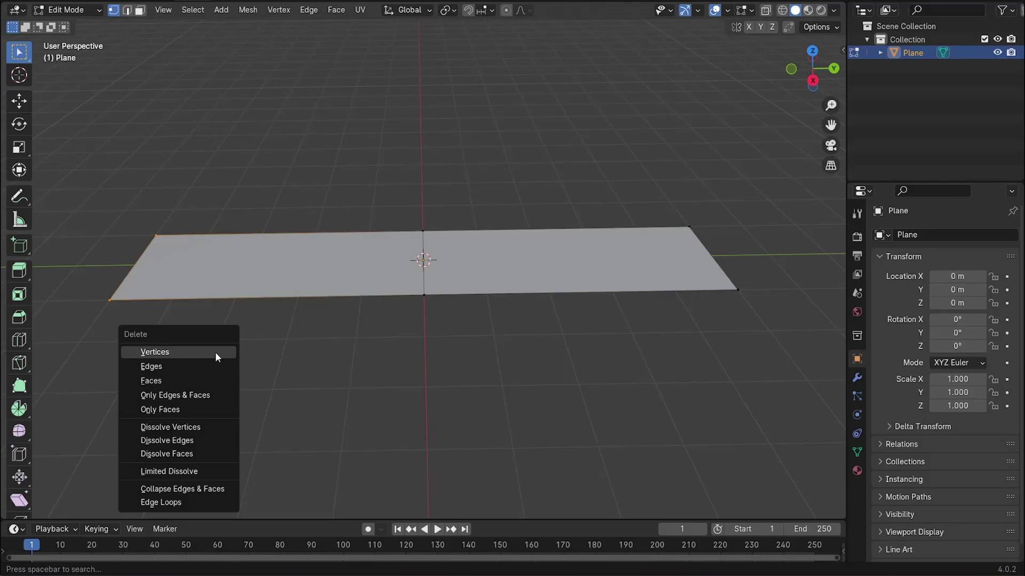
left_click(215, 353)
Add a crosswise loop cut to the remaining half and slide it close to the far positive Y end.
middle_click_drag(215, 354, 632, 222)
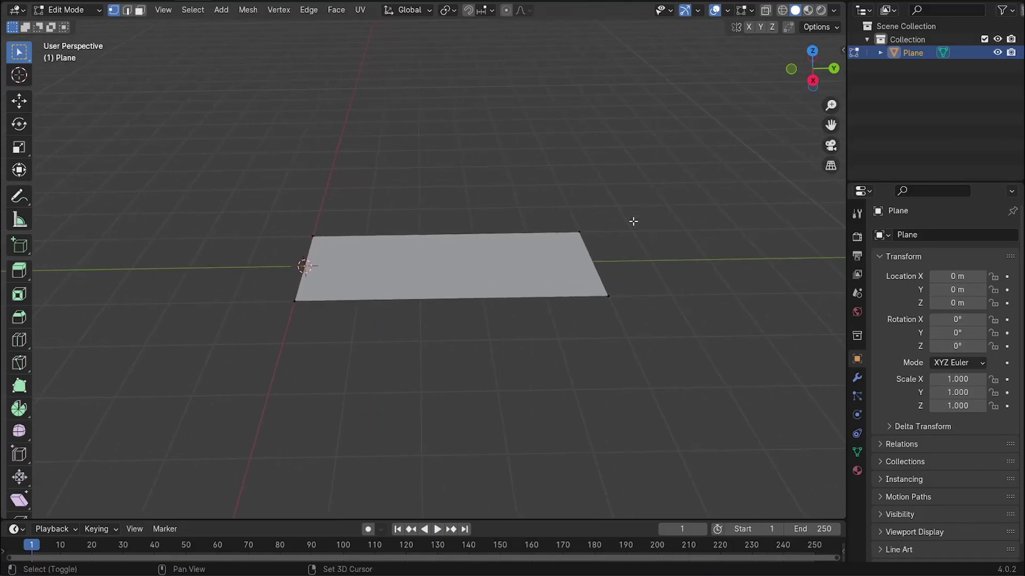
middle_click(562, 299, "alt")
scroll(512, 285, "up", 5)
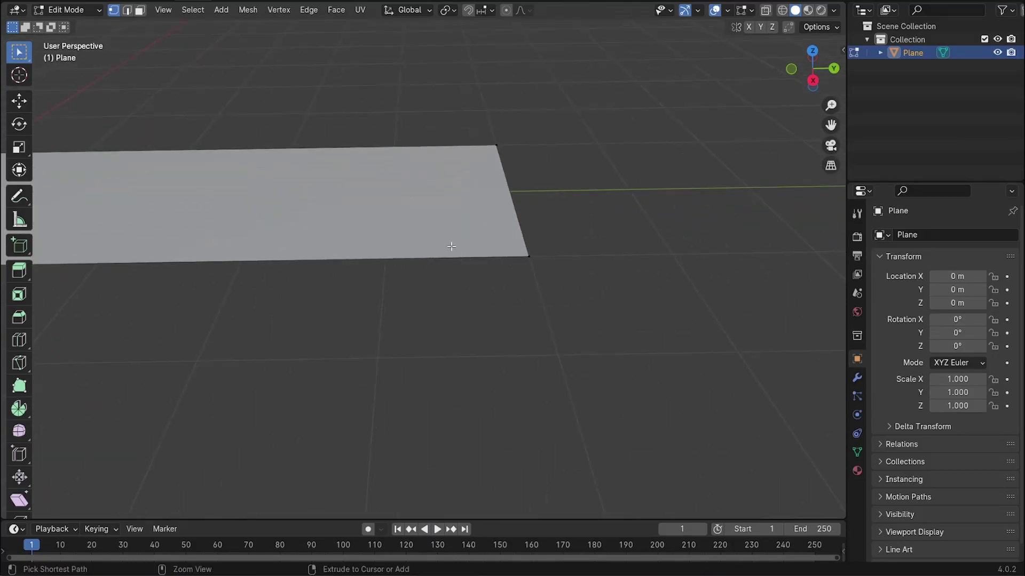
key("ctrl+r")
left_click(452, 246)
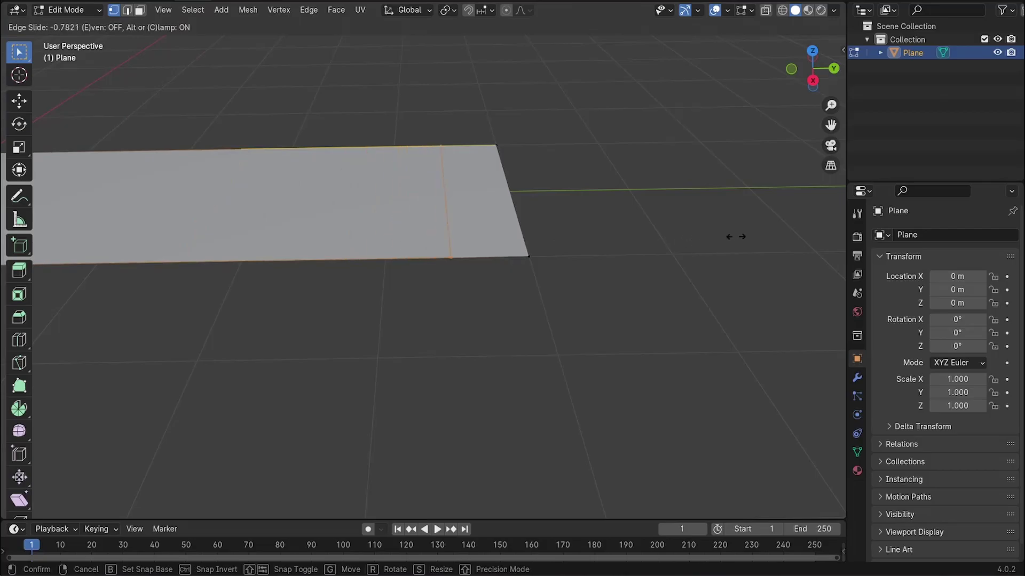
left_click(782, 234)
Extrude the far end edge along Y into a wider section, and extrude it again into a narrow strip about 0.16 m deep.
middle_click_drag(688, 218, 650, 244, "shift")
left_click(485, 237, "alt")
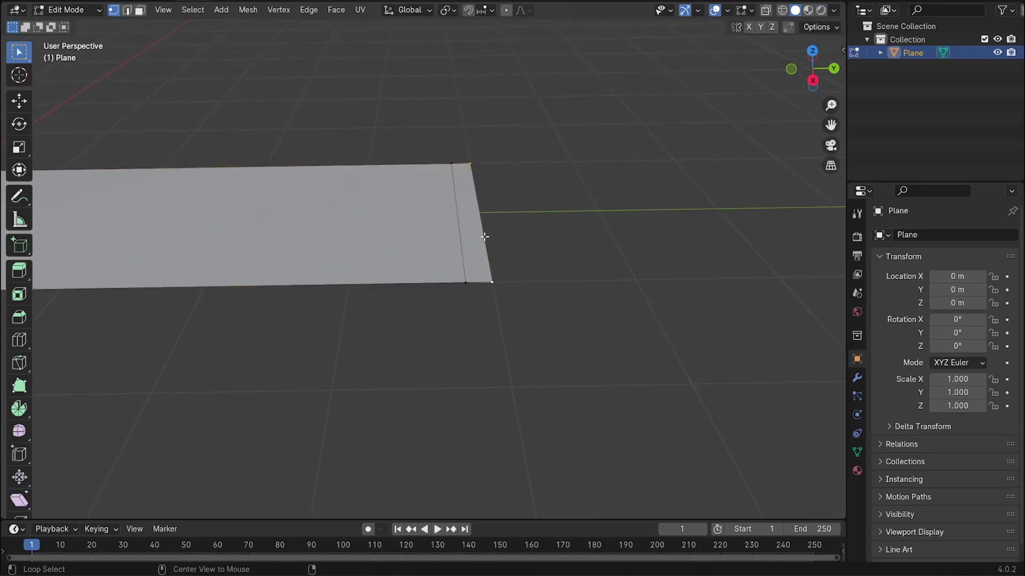
middle_click_drag(584, 253, 580, 229)
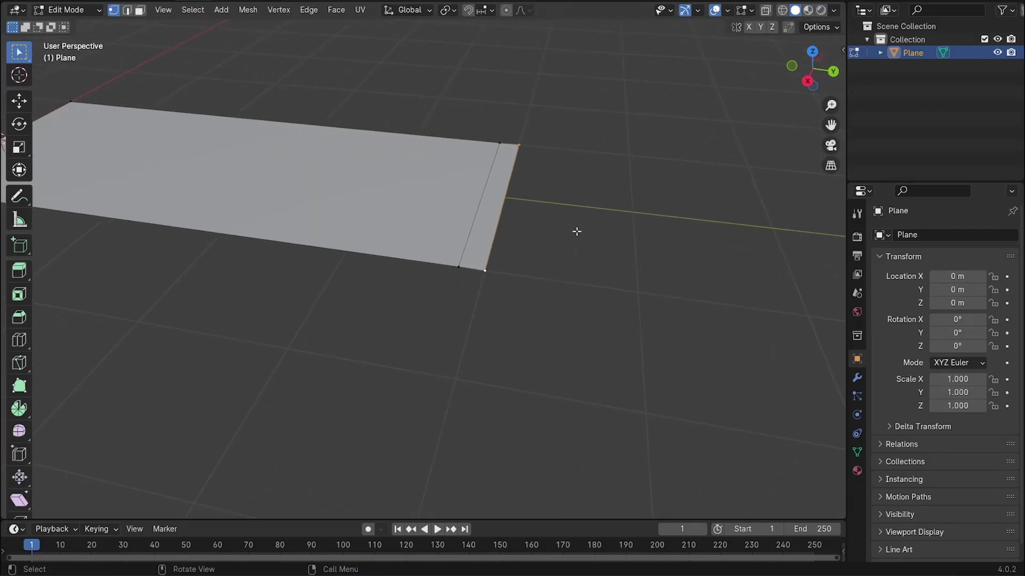
key("g")
key("y")
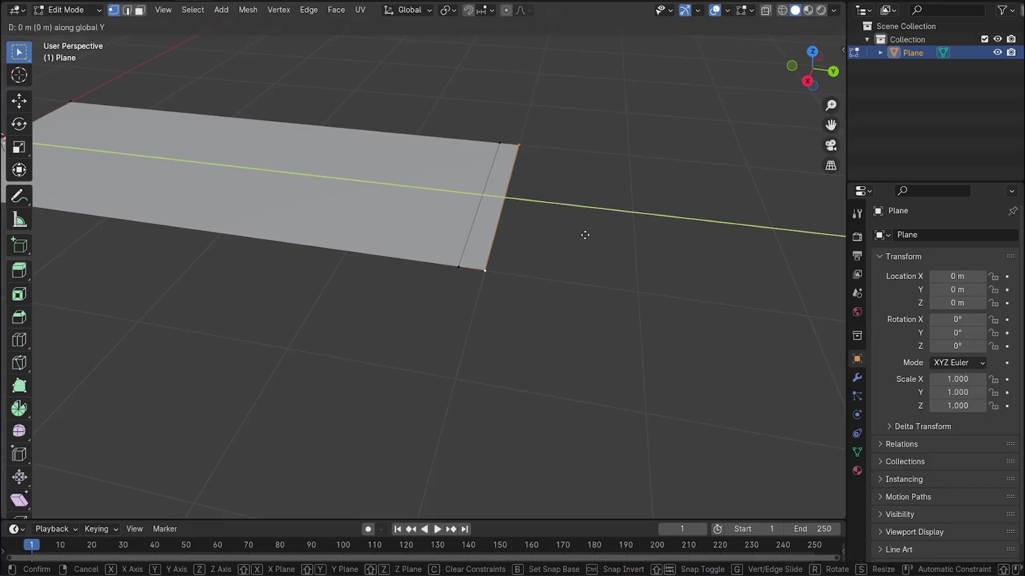
left_click(688, 249)
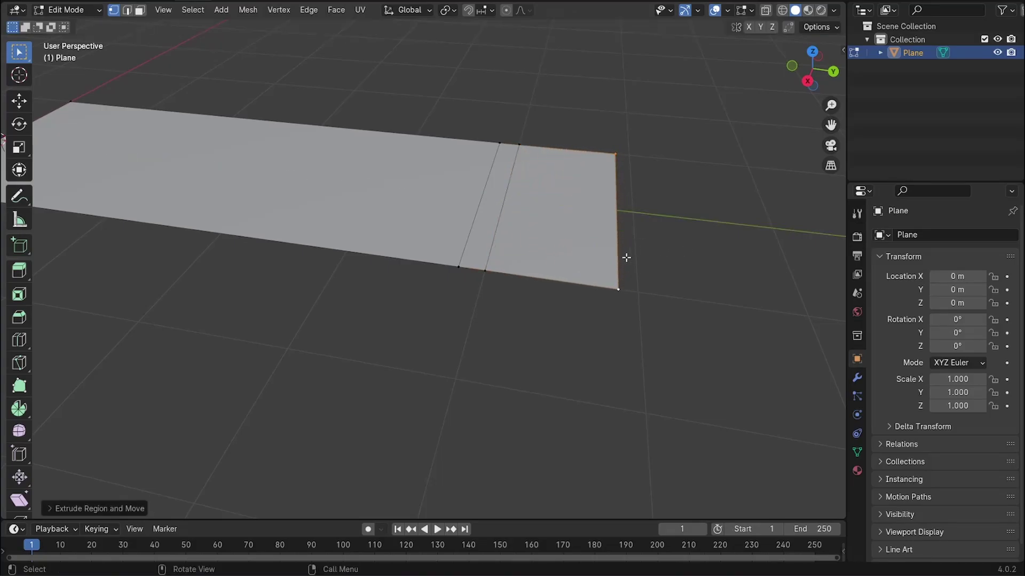
key("e")
key("y")
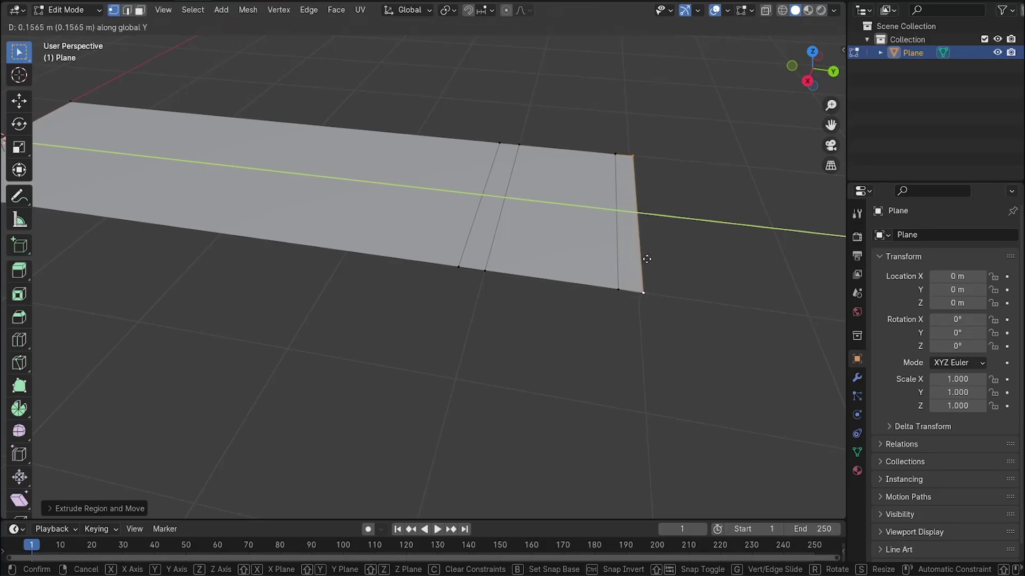
left_click(647, 258)
Add a centred lengthwise loop cut along the whole strip.
middle_click_drag(608, 212, 630, 336)
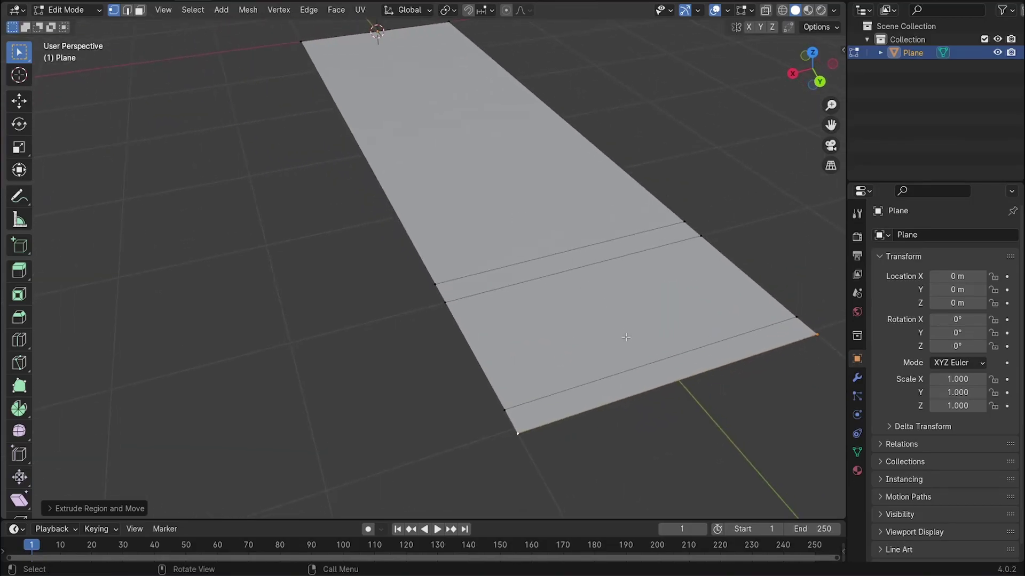
key("ctrl+r")
left_click(643, 355)
right_click(647, 357)
Scale the entire mesh along X to make the strip wider.
mouse_move(573, 274)
middle_mouse_down()
mouse_move(627, 283)
mouse_move(567, 280)
middle_mouse_up()
key("a")
key("s")
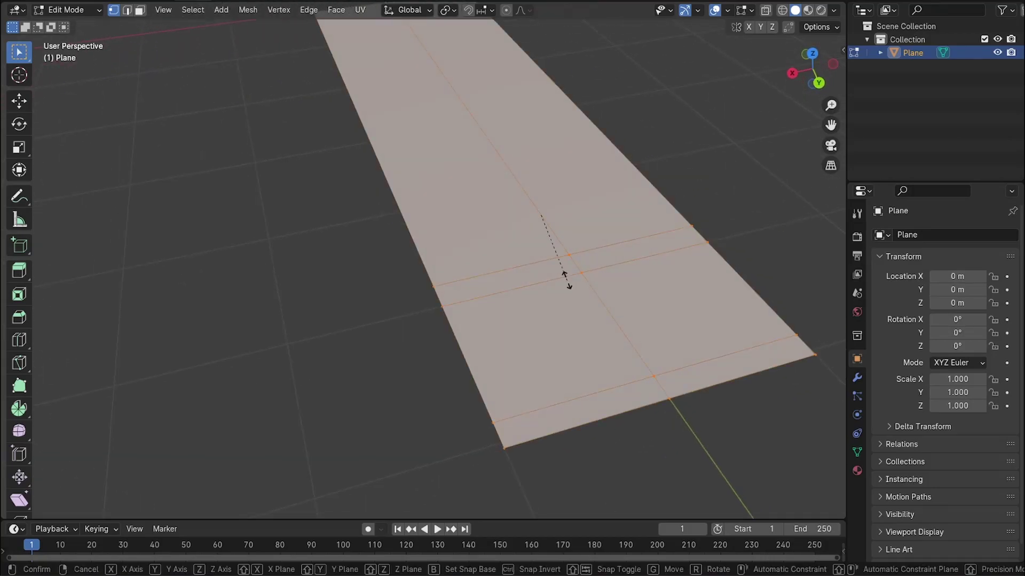
key("x")
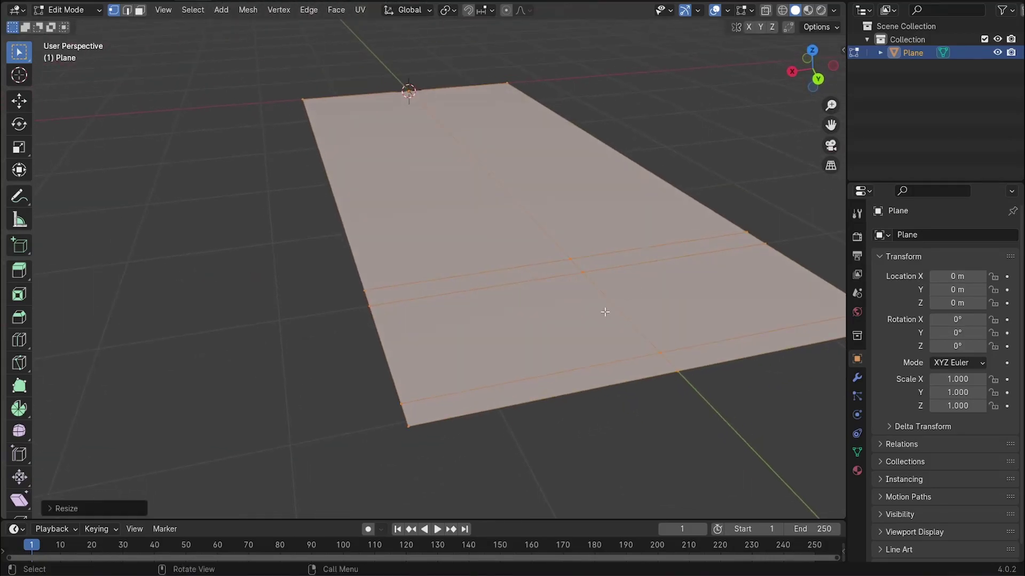
Extrude the two faces between the narrow end strips upward along Z by about 0.1 m.
middle_click_drag(605, 311, 630, 311)
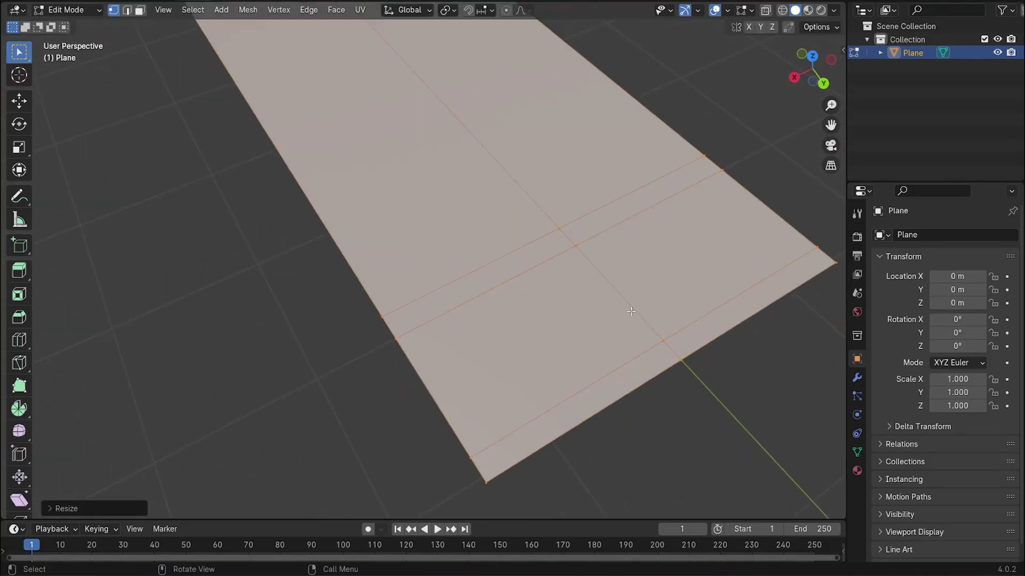
scroll(508, 121, "down", 4)
scroll(553, 272, "up", 3)
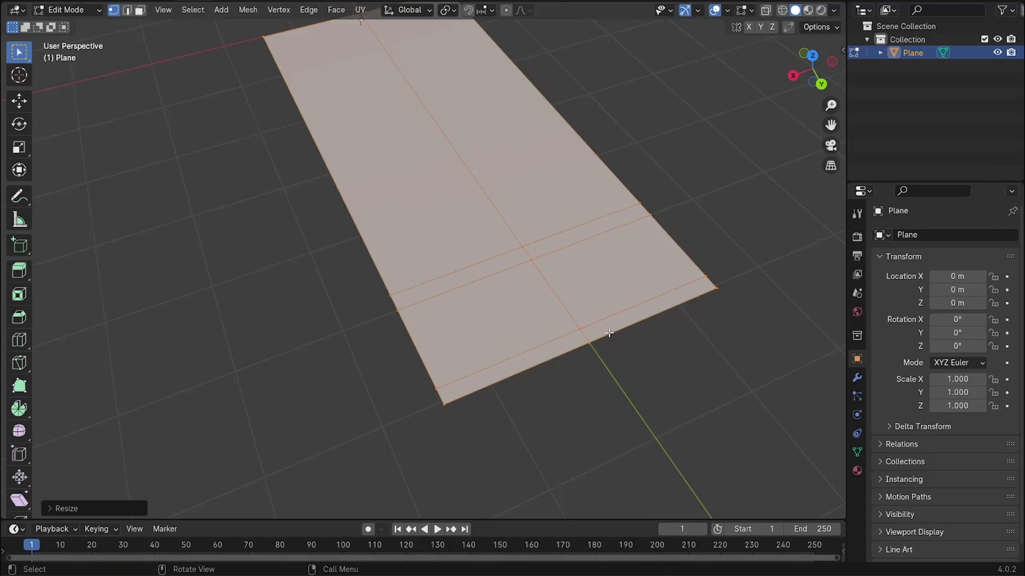
middle_click_drag(609, 332, 493, 305)
key("3")
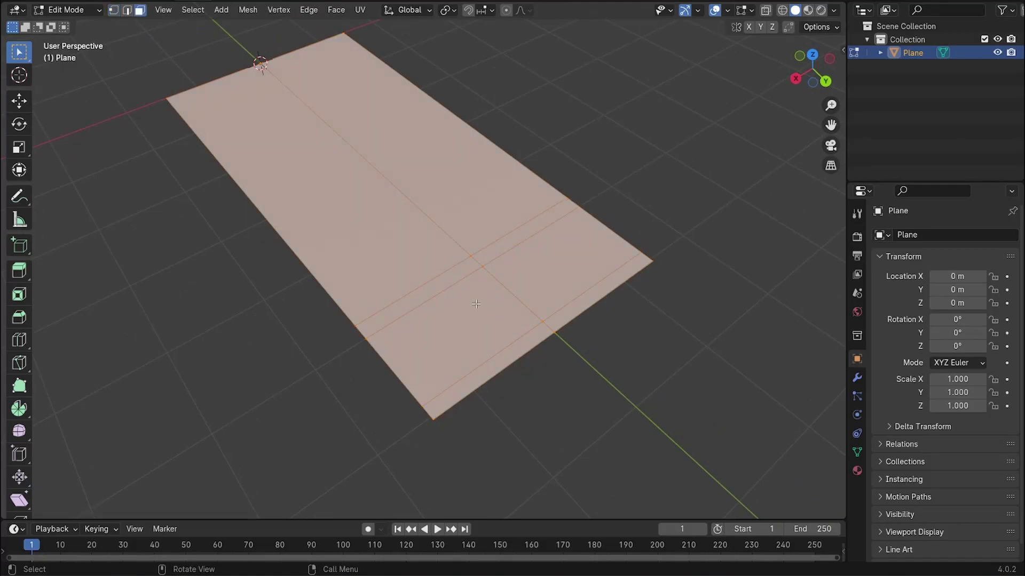
left_click(478, 297)
left_click(571, 268, "shift")
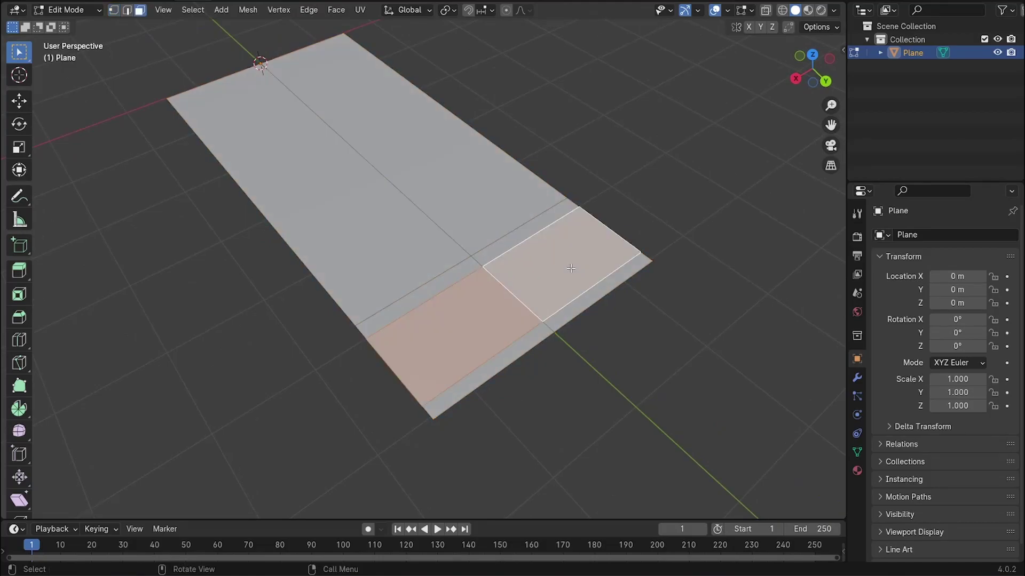
left_click(796, 79)
scroll(603, 224, "up", 3)
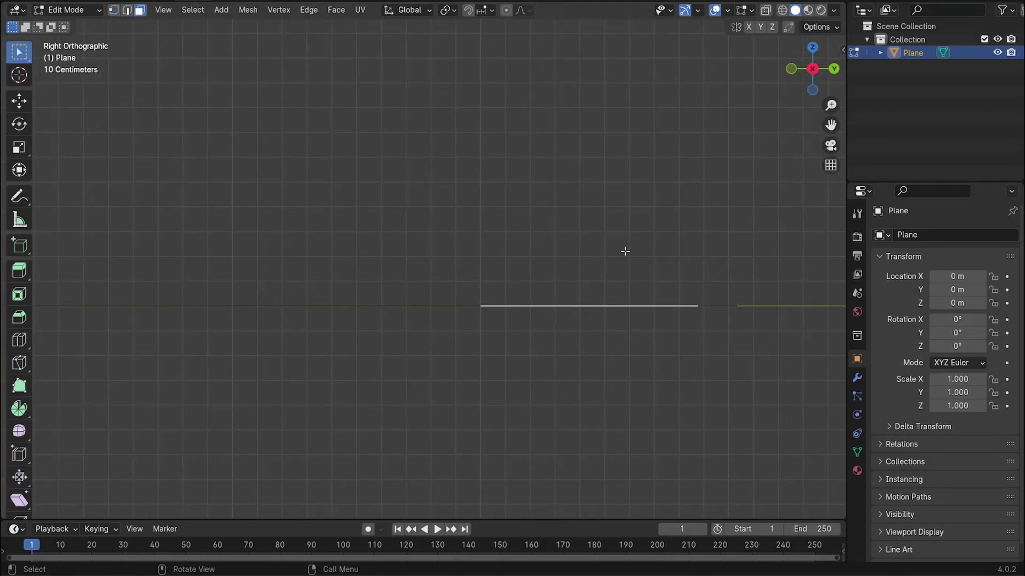
key("e")
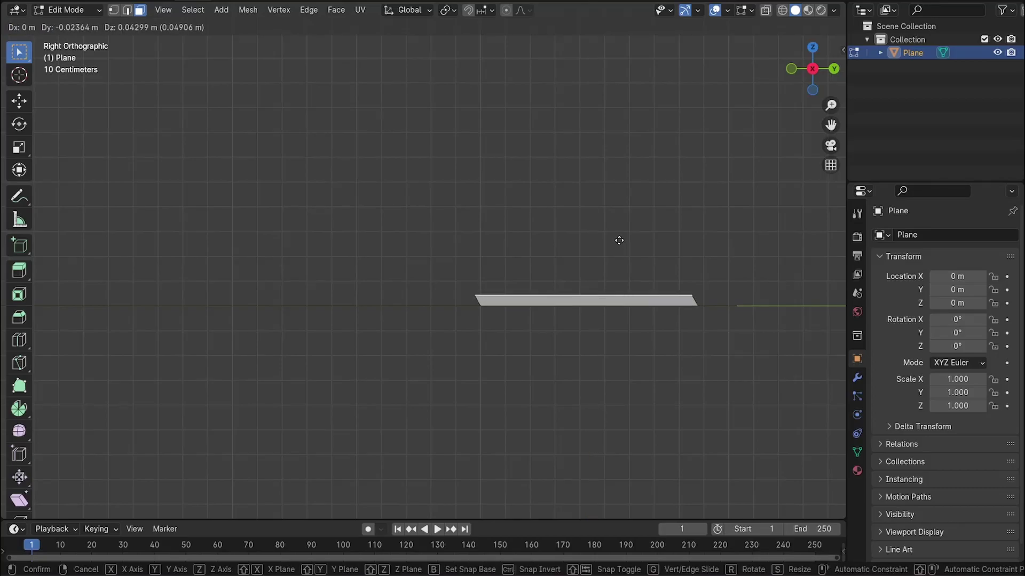
key("z")
left_click(622, 229)
Shrink the raised top faces along Y to slope the block's sides, and lower them slightly along Z.
key("s")
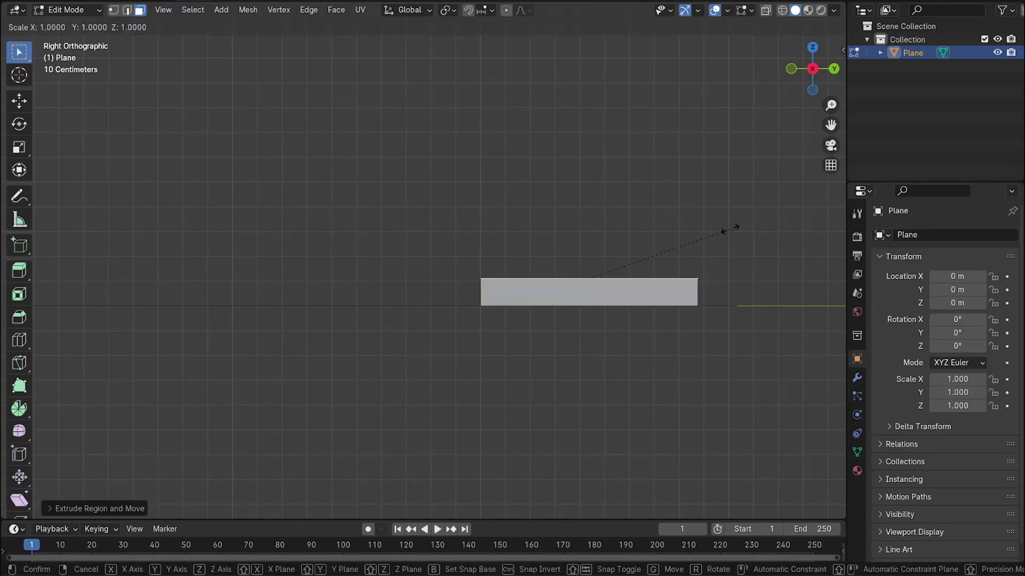
key("y")
left_click(697, 229)
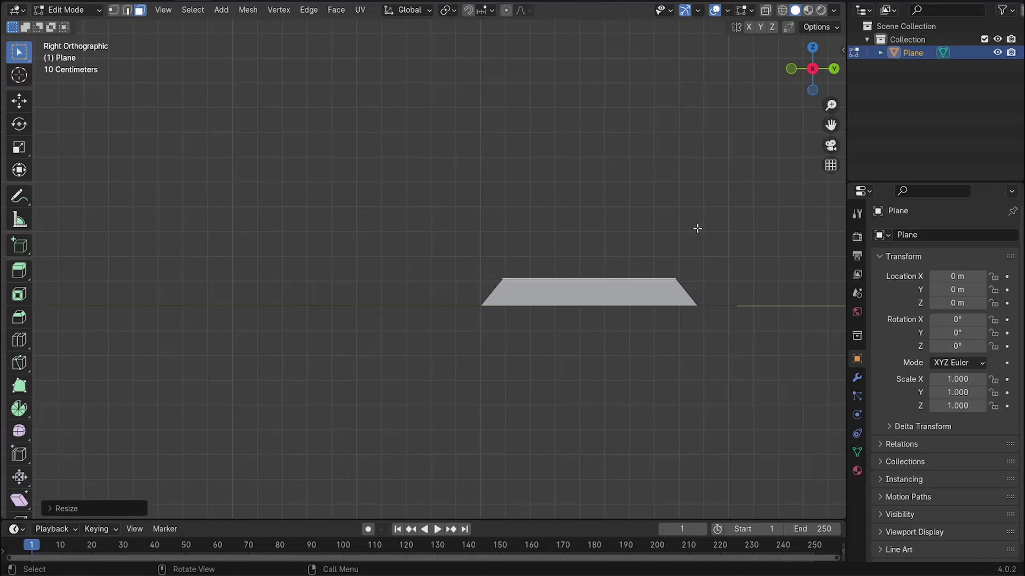
key("g")
key("z")
left_click(697, 237)
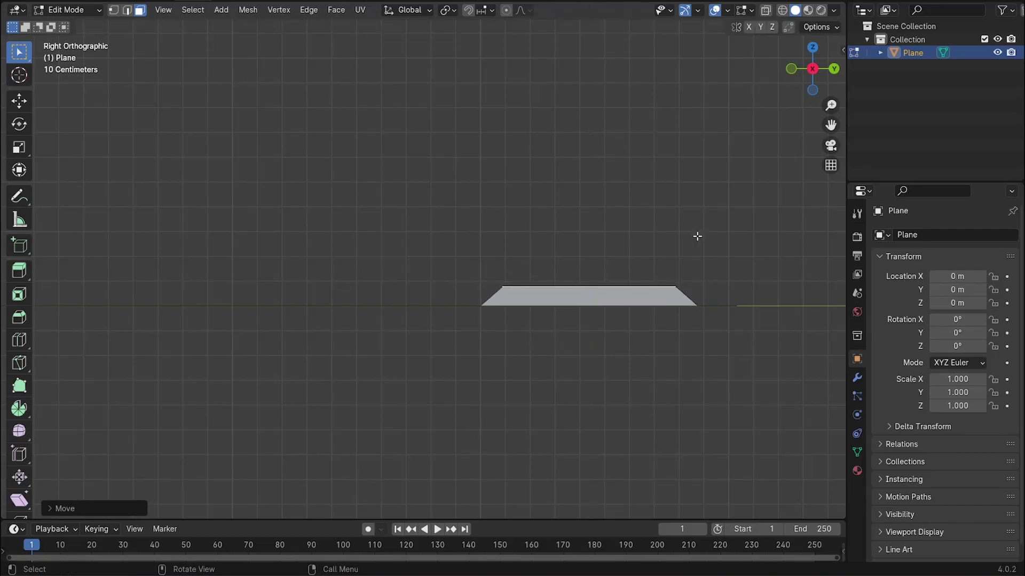
Extrude the raised block's centre top edge and its outer top edge on the positive X side upward along Z.
middle_click_drag(690, 231, 518, 319)
key("2")
left_click(517, 318)
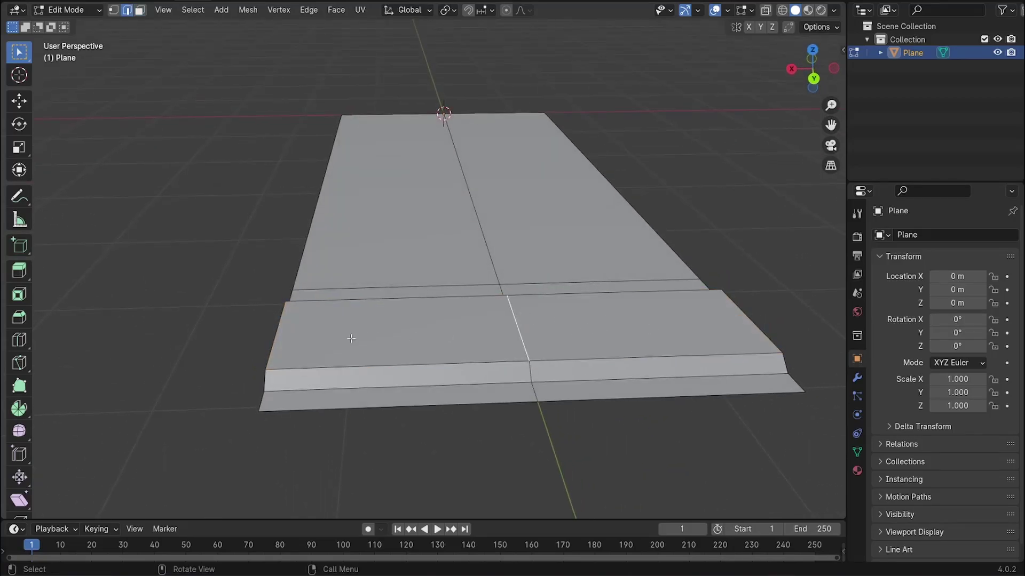
left_click(273, 334, "shift")
middle_click_drag(457, 339, 483, 334)
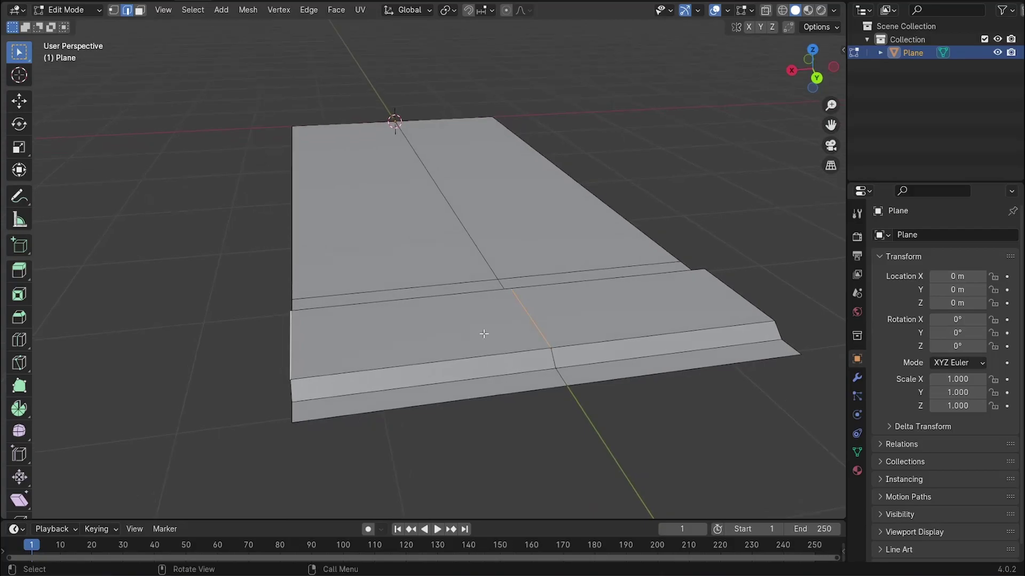
key("g")
key("z")
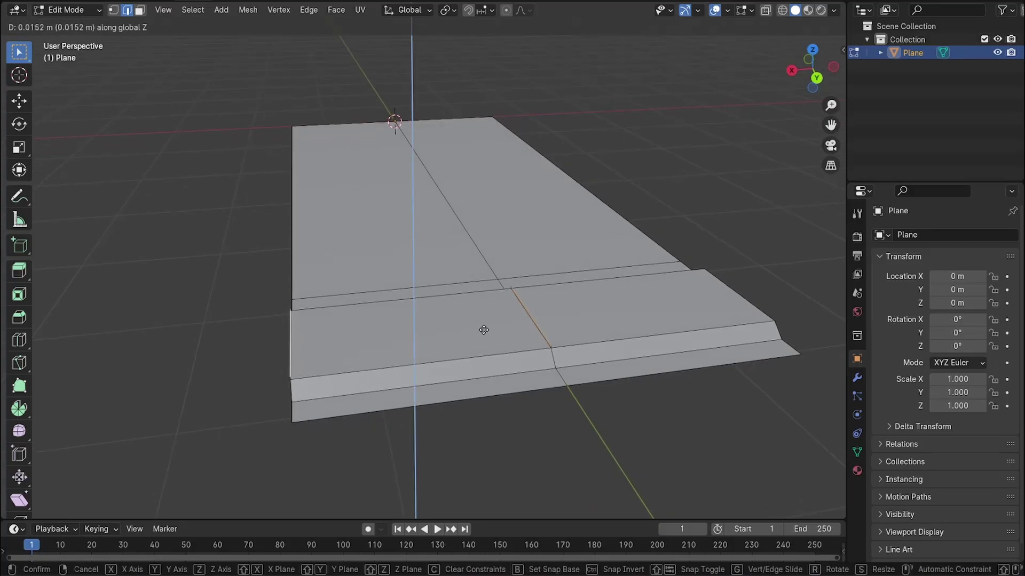
left_click(484, 320)
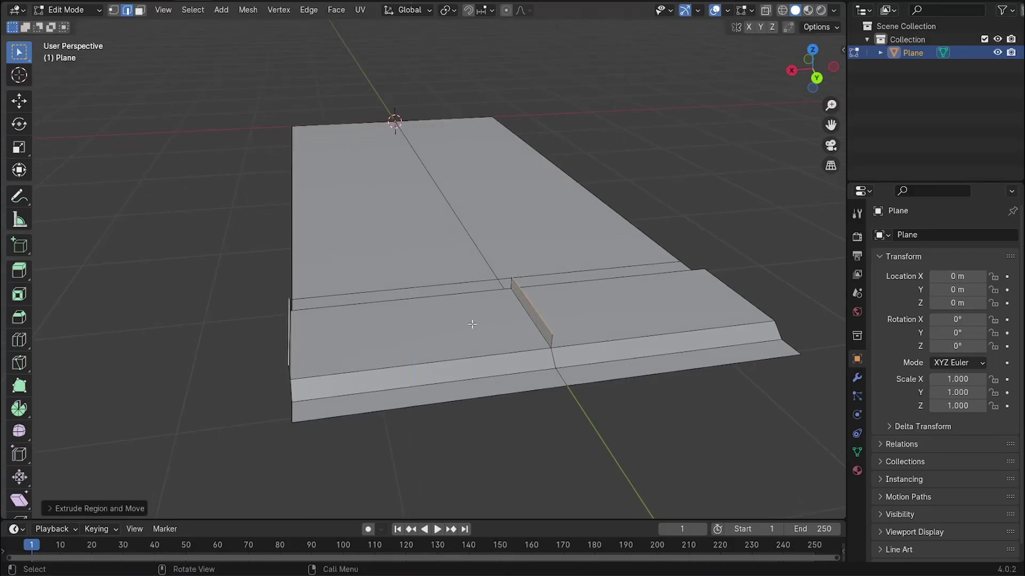
Scale the two extruded top edges along Y to about 0.8 so the upright faces taper, and switch to face selection.
middle_click_drag(475, 321, 586, 293)
key("s")
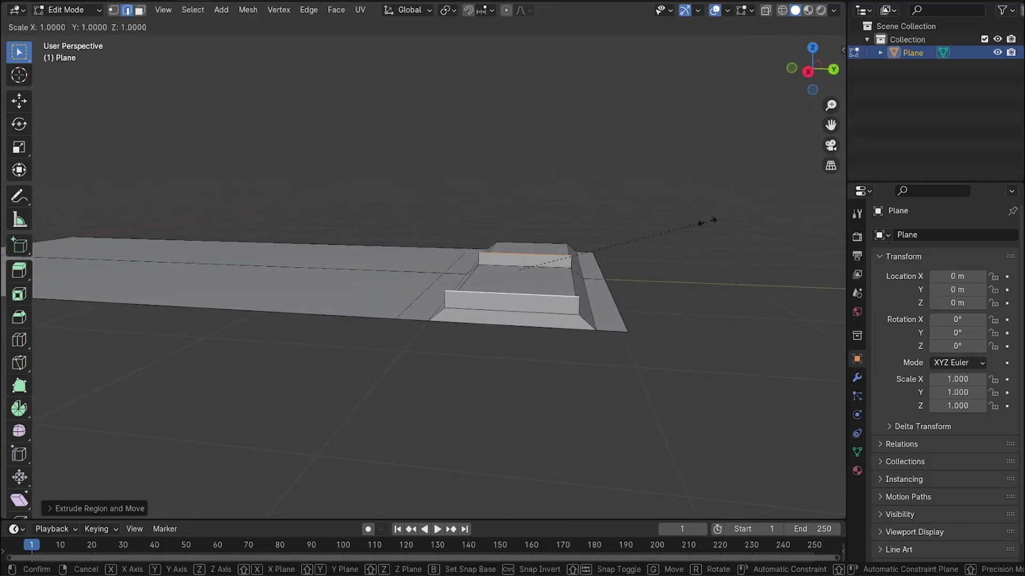
key("y")
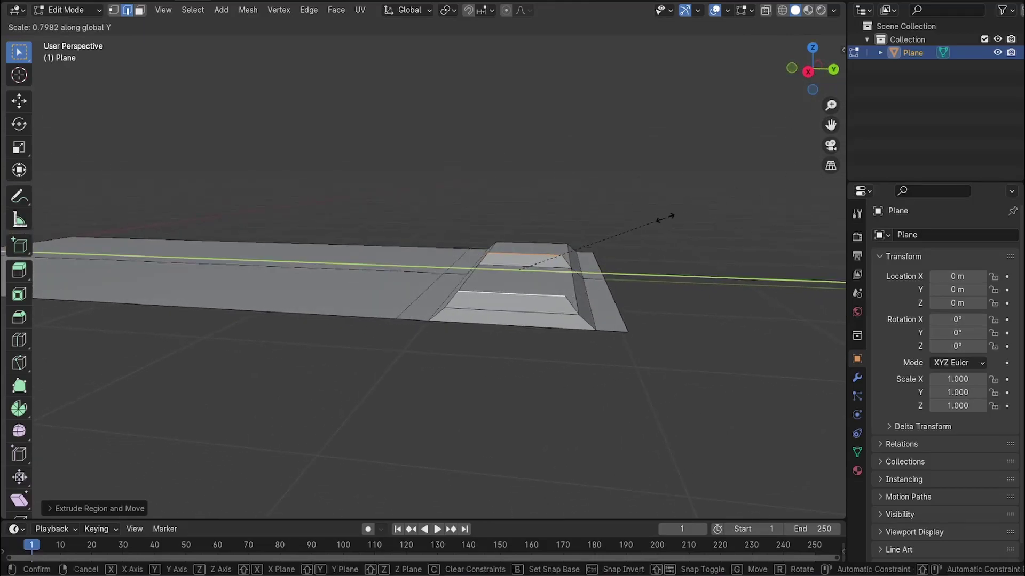
left_click(664, 220)
middle_click_drag(664, 220, 598, 263)
key("3")
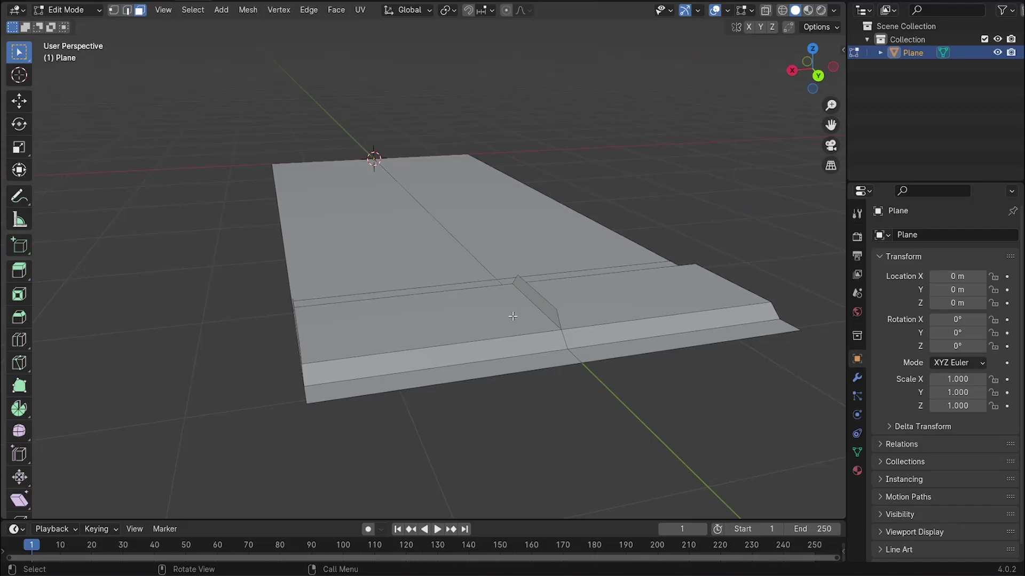
Delete the raised block's two top faces on either side of the centre rib.
left_click(512, 317)
left_click(628, 286, "shift")
key("x")
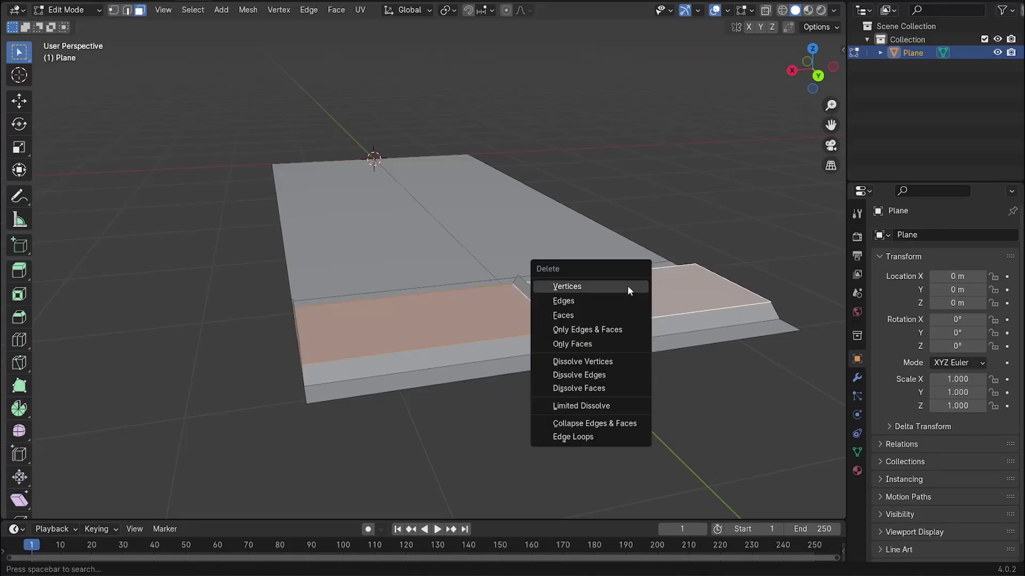
key("Down")
key("Down")
key("Return")
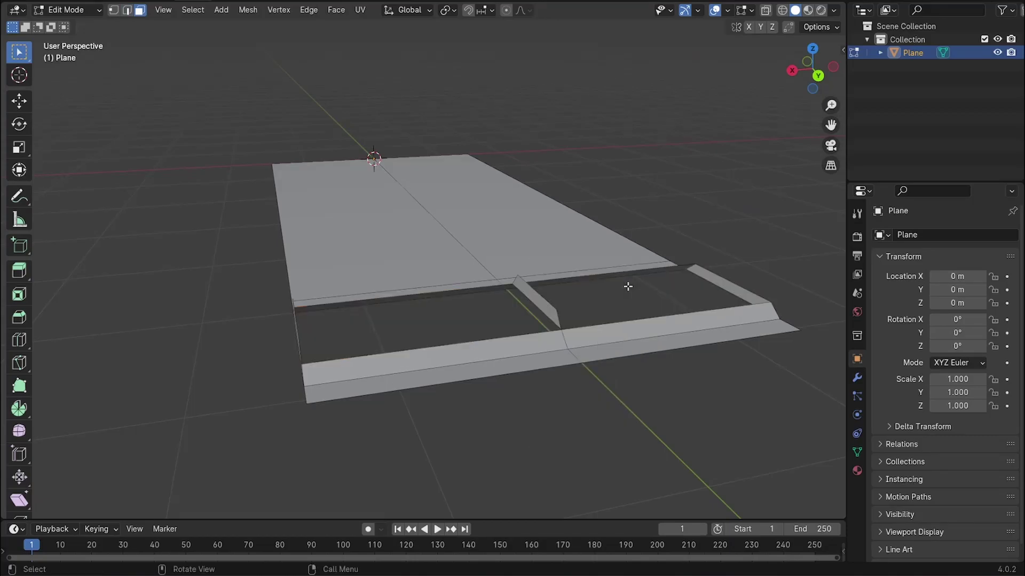
Fill sloped faces from the centre rib's top edge to the negative X side edge, and from the outer rib's top edge to the centre base edge.
middle_click_drag(628, 286, 535, 320)
key("2")
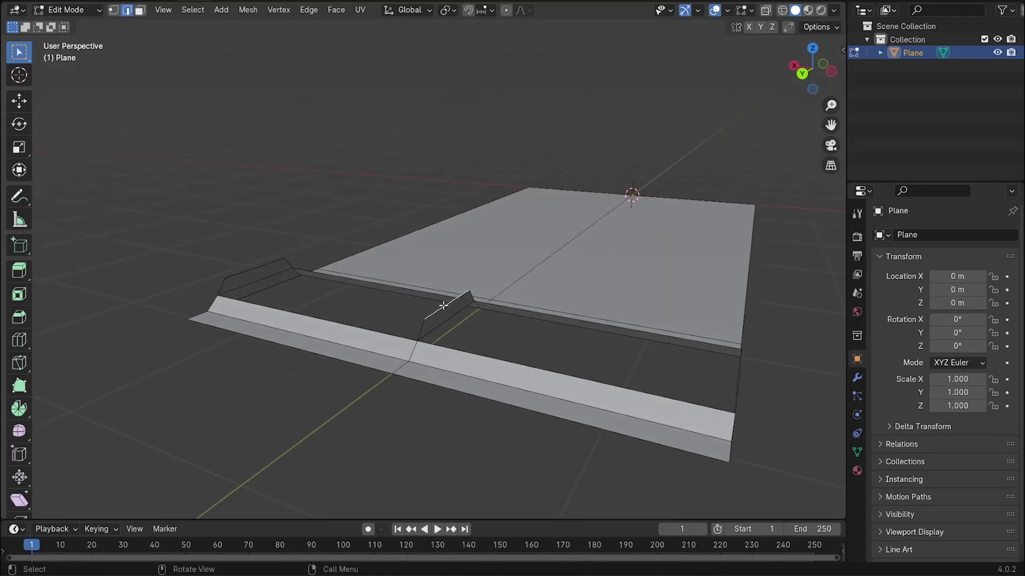
left_click(739, 380, "shift")
middle_click_drag(744, 378, 482, 314)
key("f")
left_click(485, 325)
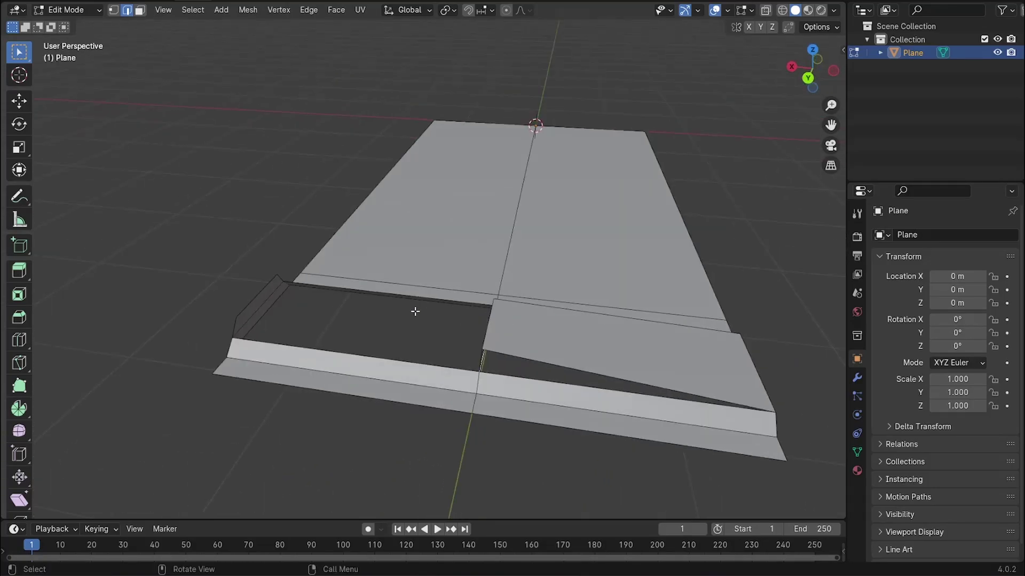
left_click(262, 292, "shift")
key("f")
left_click(302, 334)
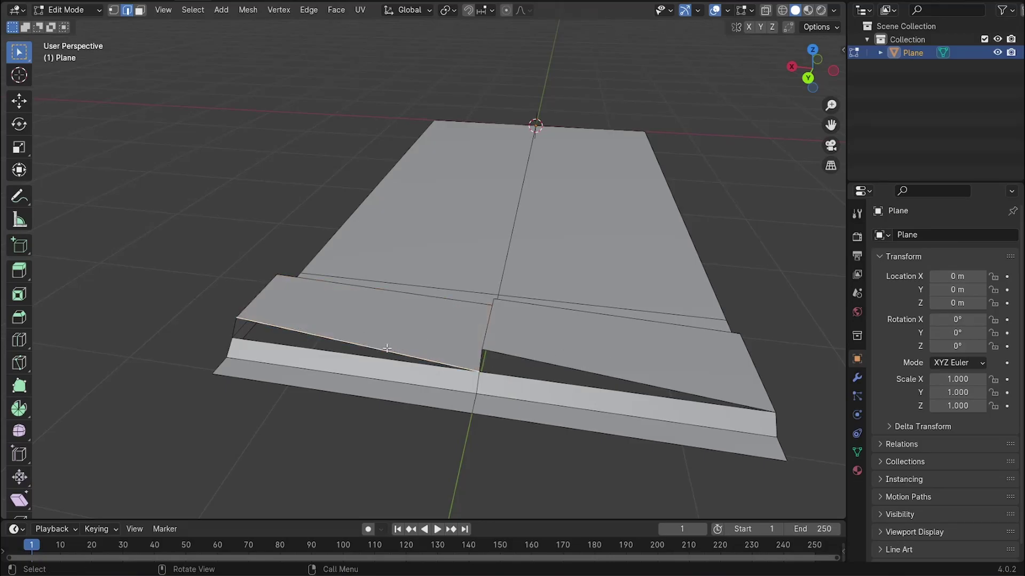
Fill the two triangular gaps below the sloped faces on the side facing the panel's narrow end strip.
middle_click_drag(387, 348, 335, 337)
key("1")
left_click(253, 359, "shift")
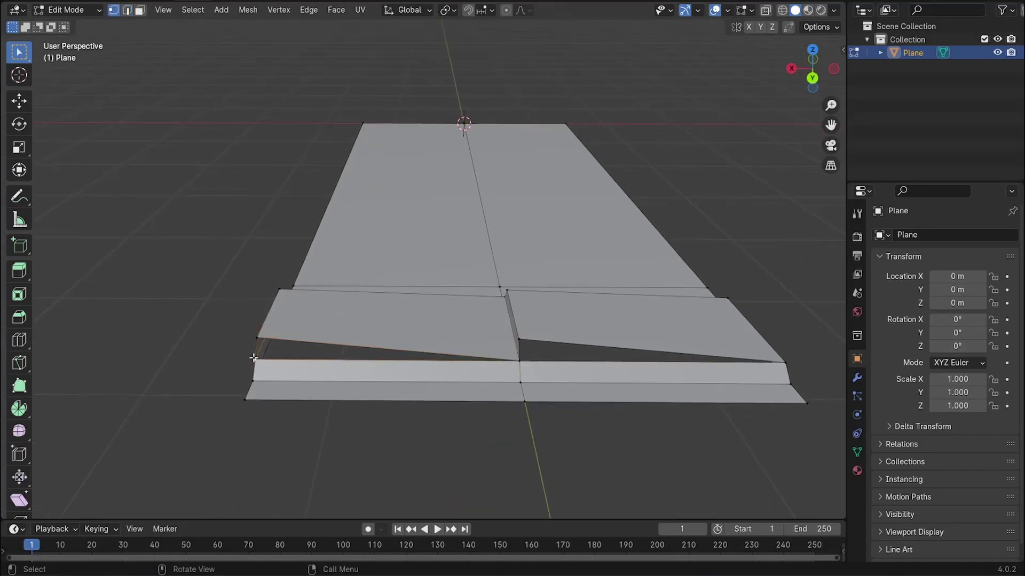
key("f")
left_click(521, 359)
key("f")
Fill the two triangular gaps below the sloped faces on the side facing the long flat section.
middle_click_drag(608, 321, 331, 308)
left_click(332, 282, "shift")
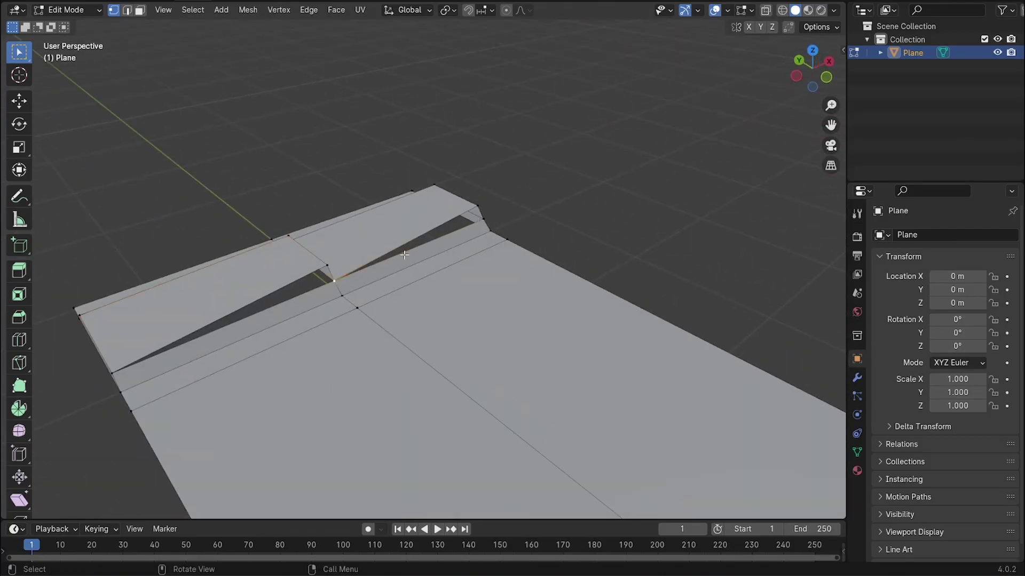
key("f")
left_click(478, 207)
key("f")
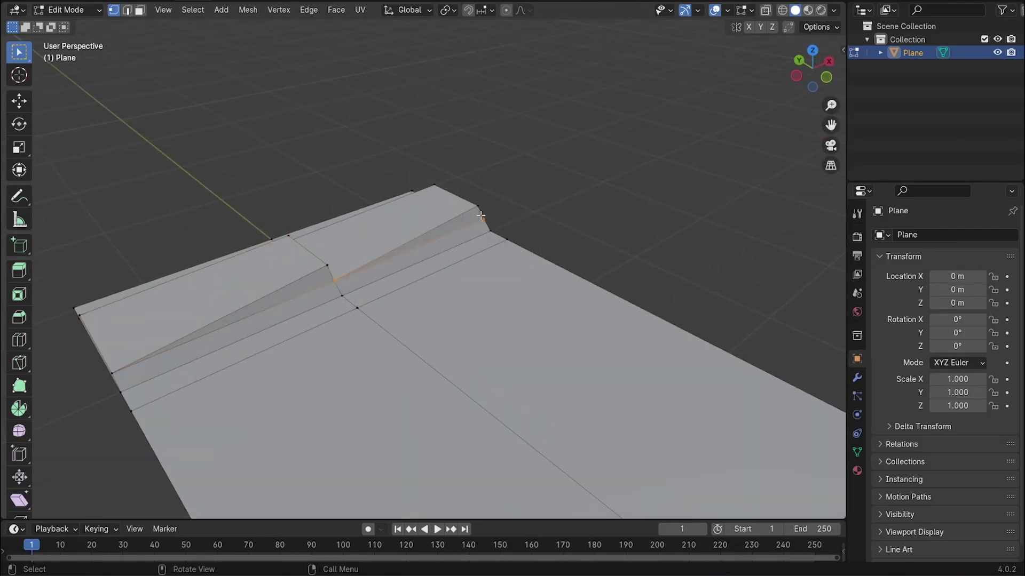
Move the top edges of the centre and outer ribs together along X to tilt the upright faces.
middle_click_drag(484, 222, 451, 235)
key("2")
left_click(515, 197)
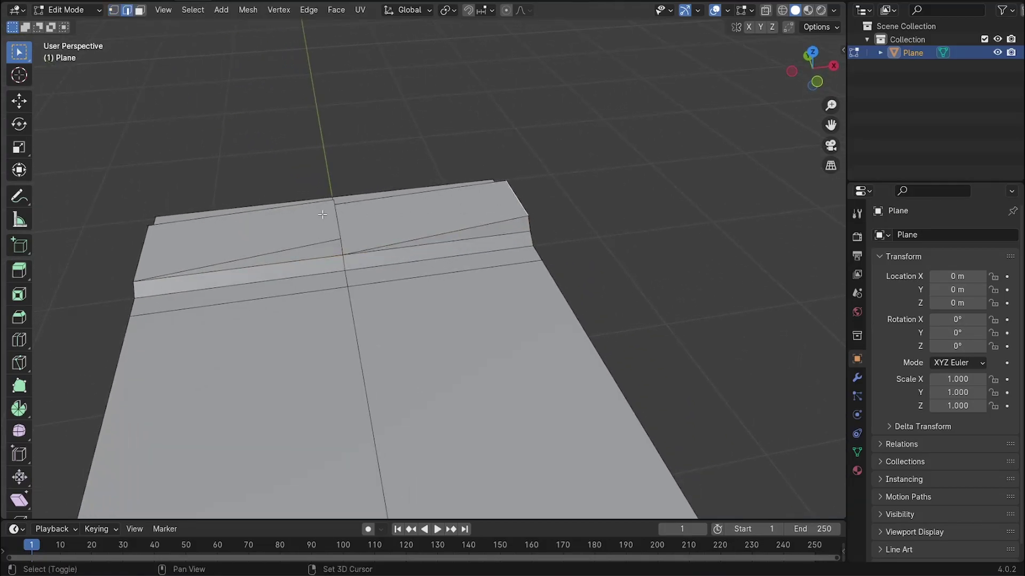
left_click(321, 203, "shift")
left_click(330, 217)
left_click(515, 203, "shift")
middle_click_drag(575, 214, 548, 199)
key("g")
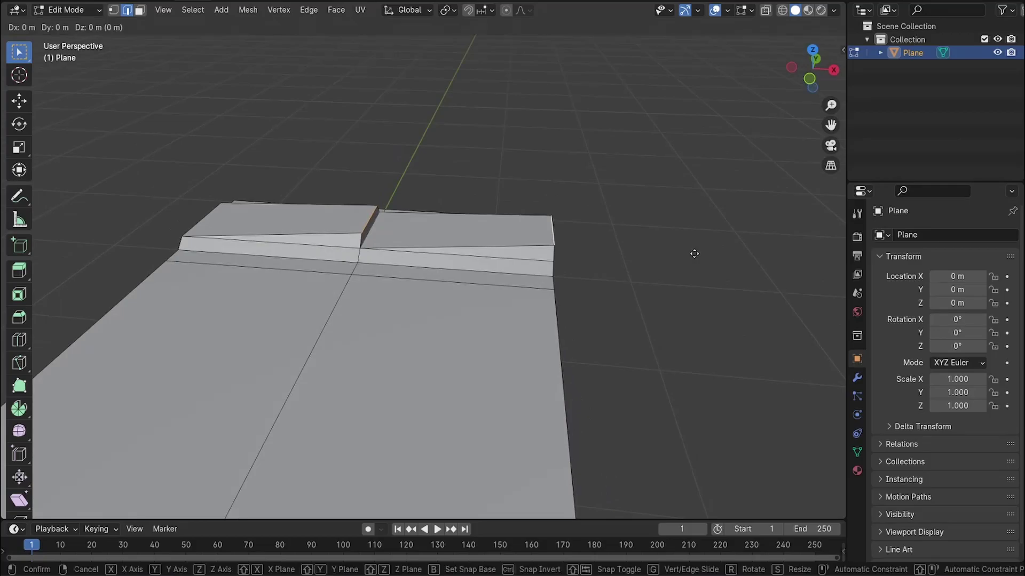
key("x")
left_click(651, 245)
Scale the whole mesh along Z to about 0.73 and return to Object Mode.
middle_click_drag(651, 245, 673, 213)
key("a")
key("s")
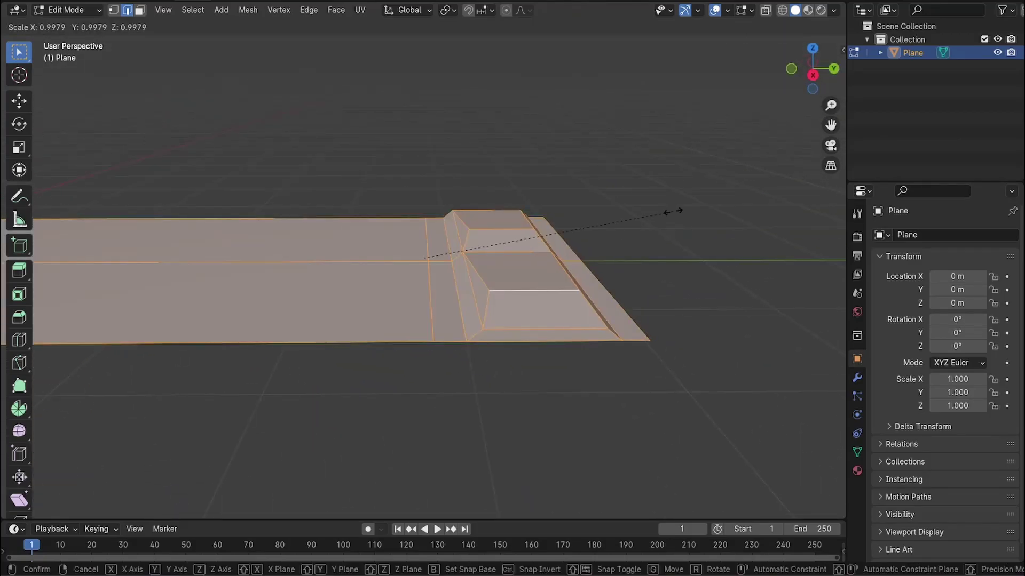
key("z")
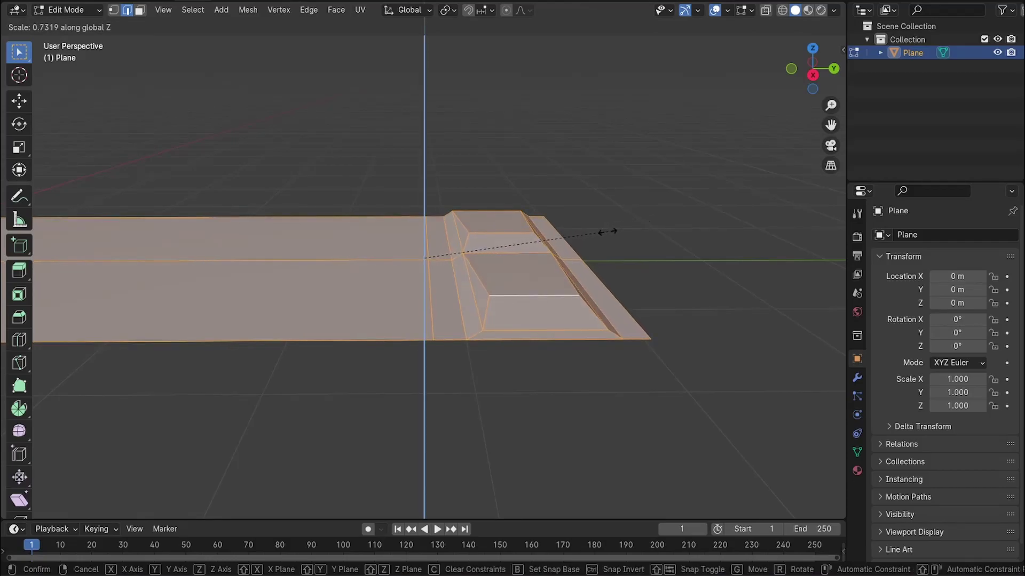
left_click(607, 232)
key("Tab")
Add a Mirror modifier to the panel with only the Y axis enabled.
mouse_move(635, 248)
middle_mouse_down()
mouse_move(760, 254)
mouse_move(726, 288)
mouse_move(677, 267)
mouse_move(636, 281)
mouse_move(617, 263)
mouse_move(582, 259)
mouse_move(616, 248)
middle_mouse_up()
key("shift")
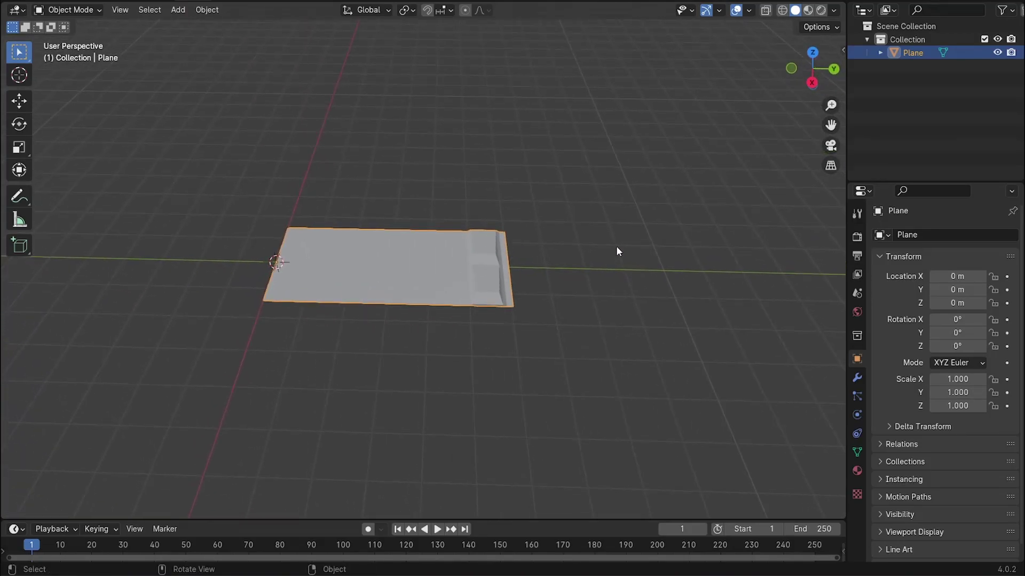
left_click(858, 377)
key("shift+a")
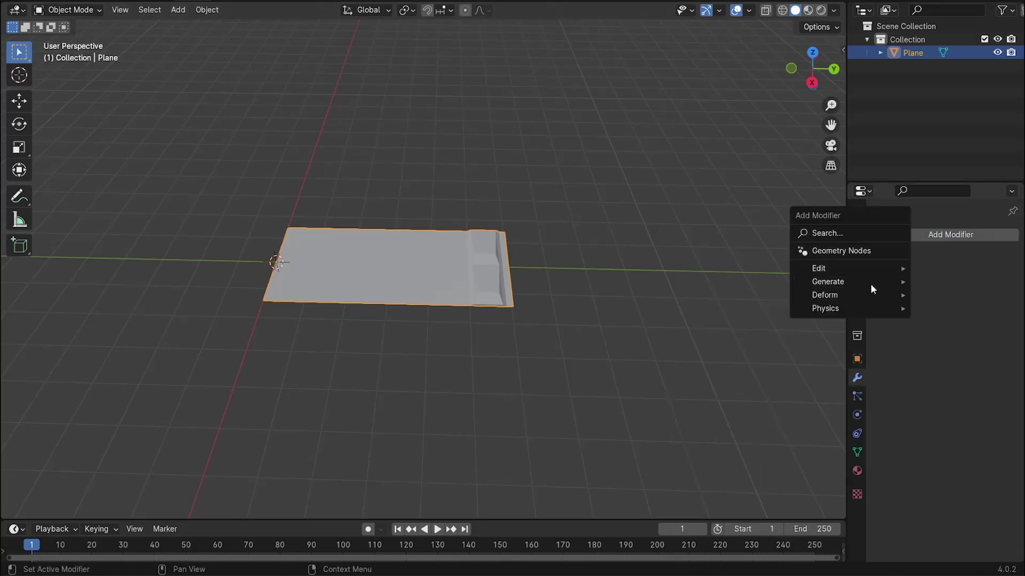
mouse_move(851, 283)
left_click(722, 373)
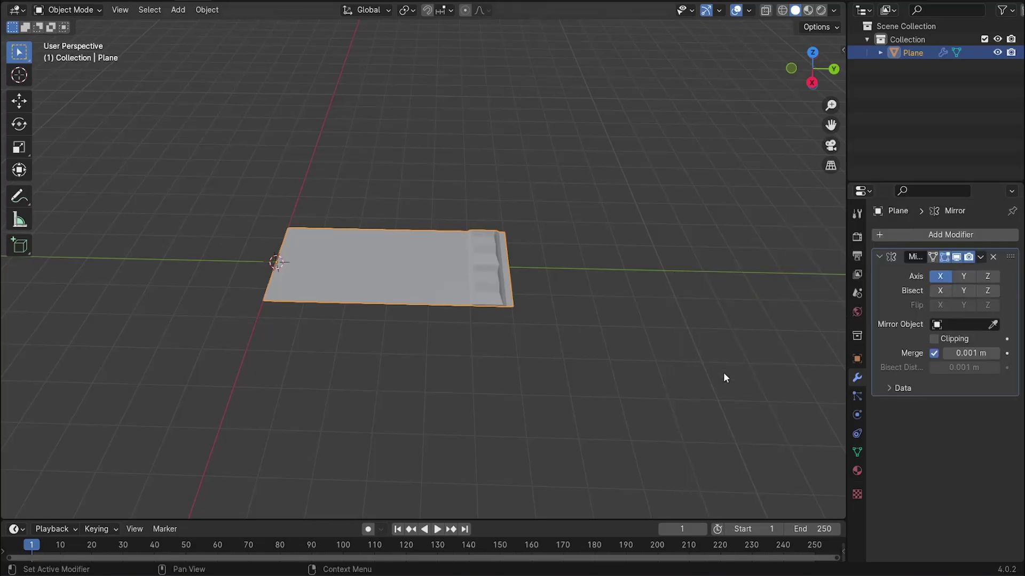
left_click(961, 277)
left_click(942, 277)
scroll(418, 252, "down", 2)
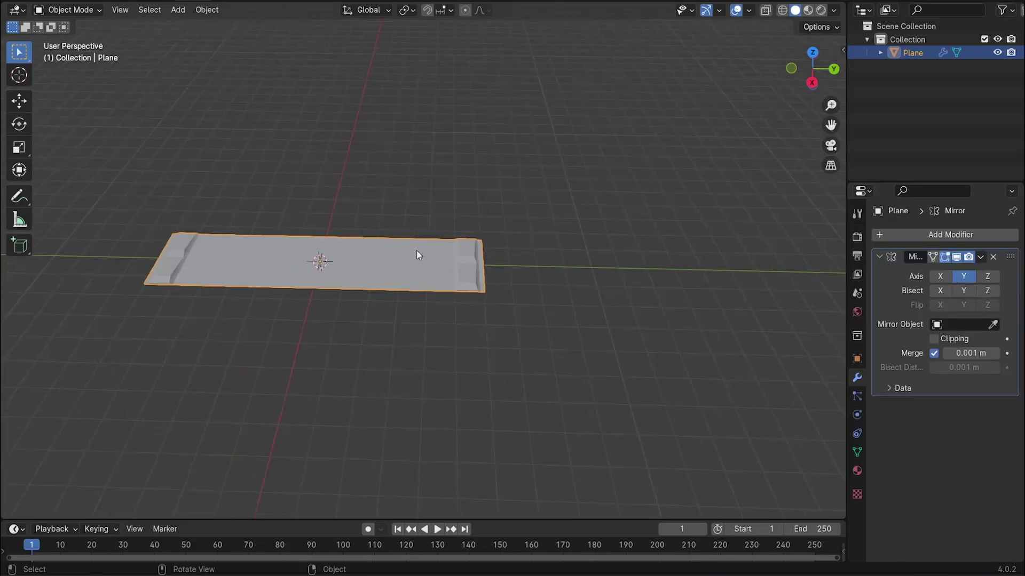
middle_click_drag(454, 253, 376, 263)
Add an Array modifier to the panel and set its count to 8.
left_click(885, 236)
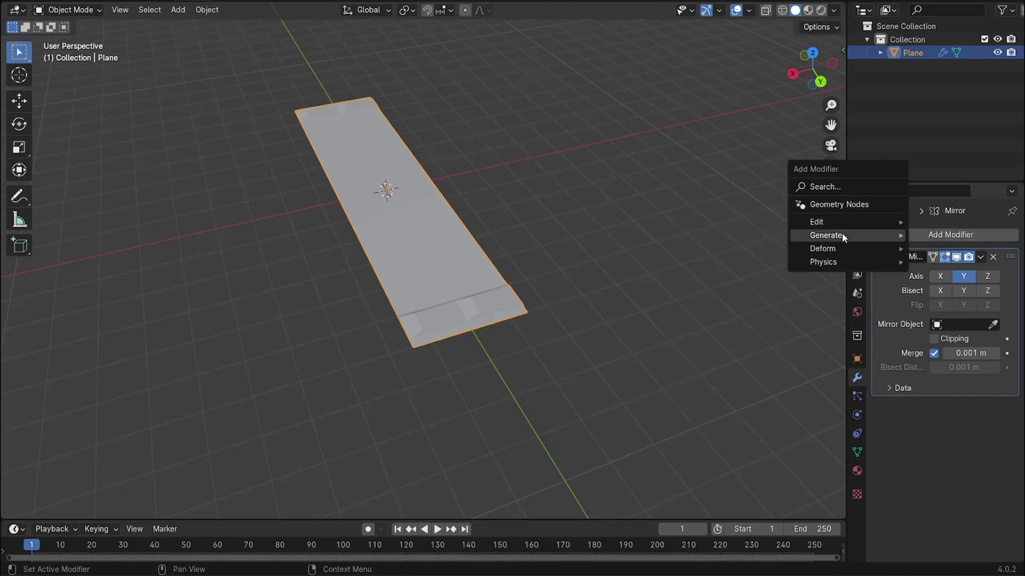
mouse_move(842, 234)
left_click(725, 235)
scroll(639, 259, "down", 3)
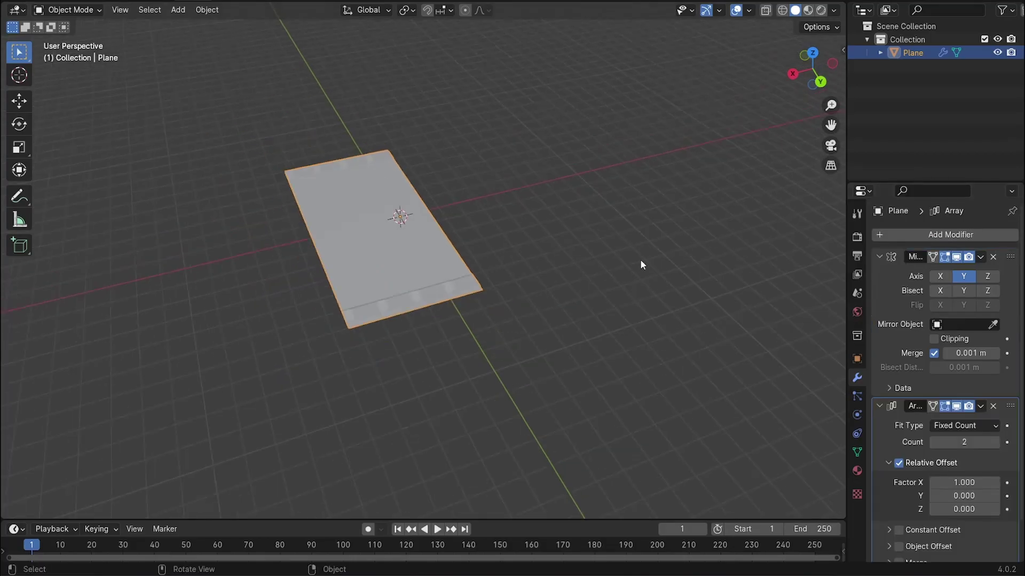
middle_click_drag(639, 259, 641, 281)
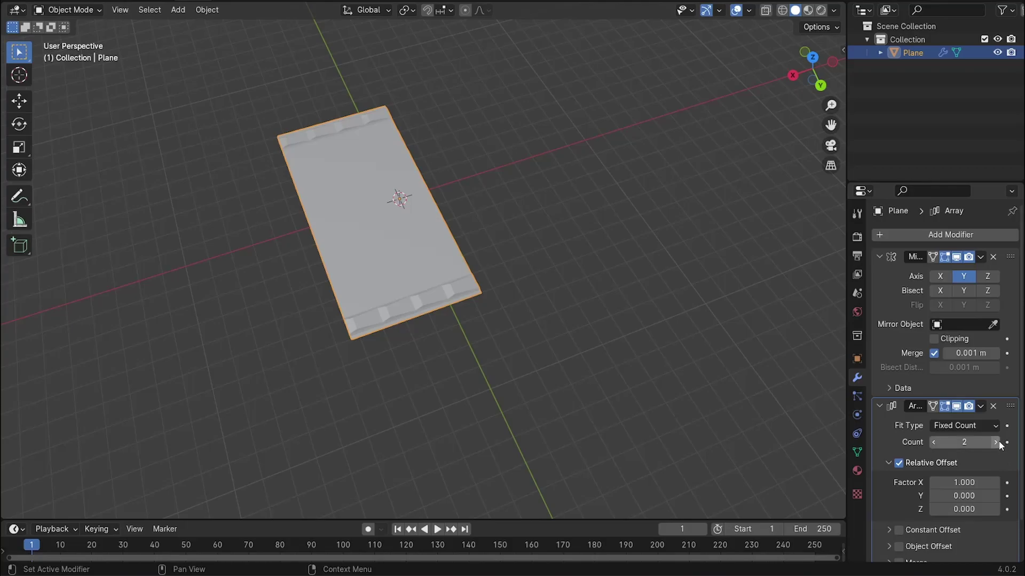
left_click_drag(997, 442, 1024, 443)
middle_click_drag(534, 231, 527, 273)
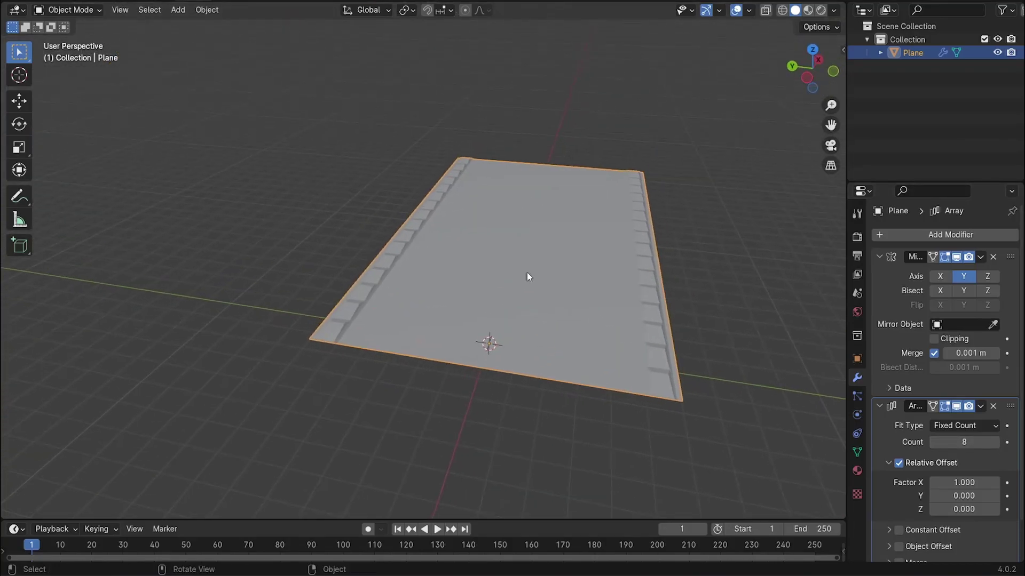
middle_click_drag(505, 338, 640, 288)
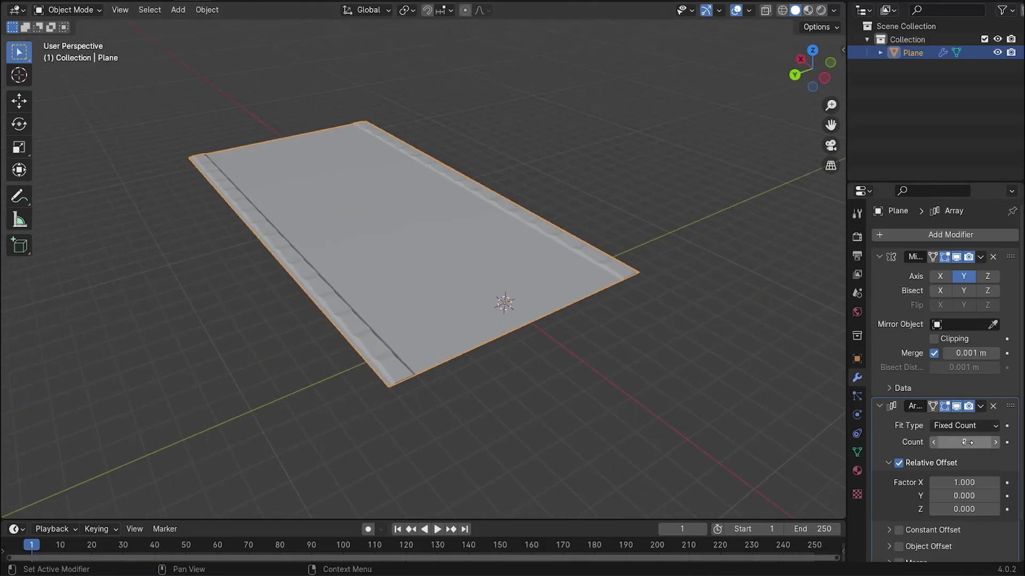
middle_click_drag(743, 380, 733, 369)
mouse_move(653, 290)
middle_mouse_down()
mouse_move(665, 301)
mouse_move(645, 281)
middle_mouse_up()
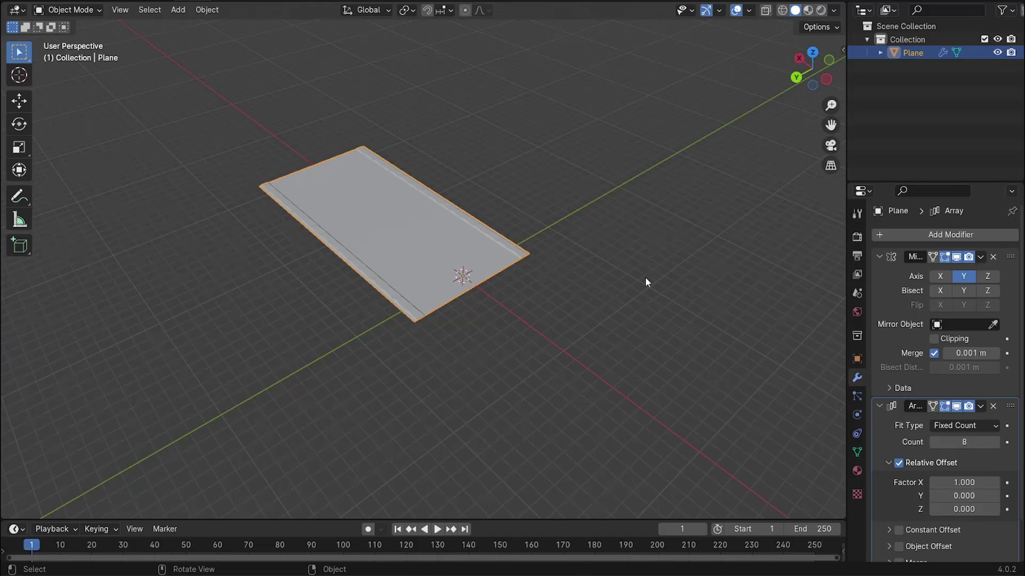
Add a Bezier curve in top view and scale up its points in Edit Mode to roughly the panel's size.
left_click(814, 52)
key("shift+a")
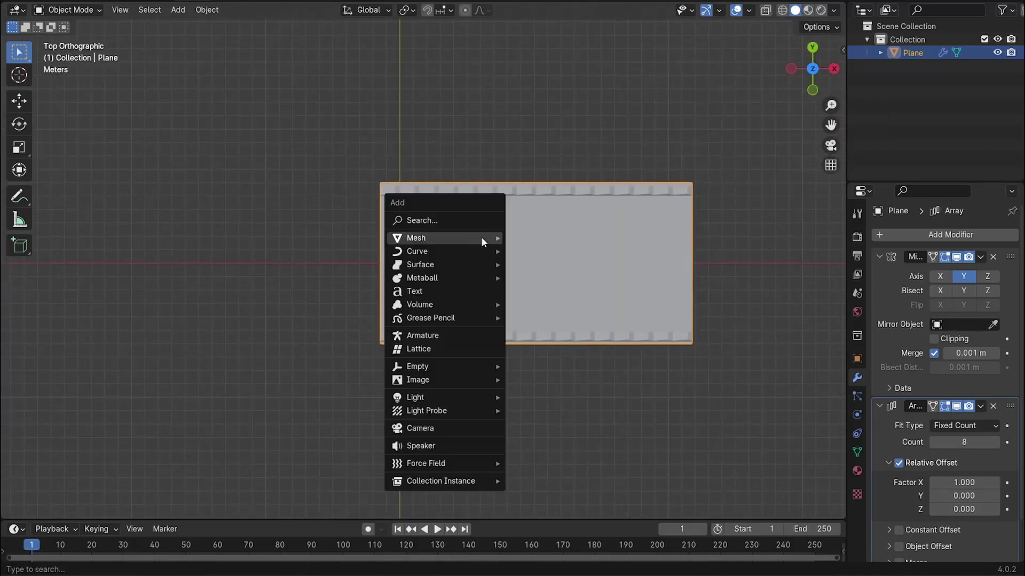
mouse_move(483, 252)
left_click(546, 251)
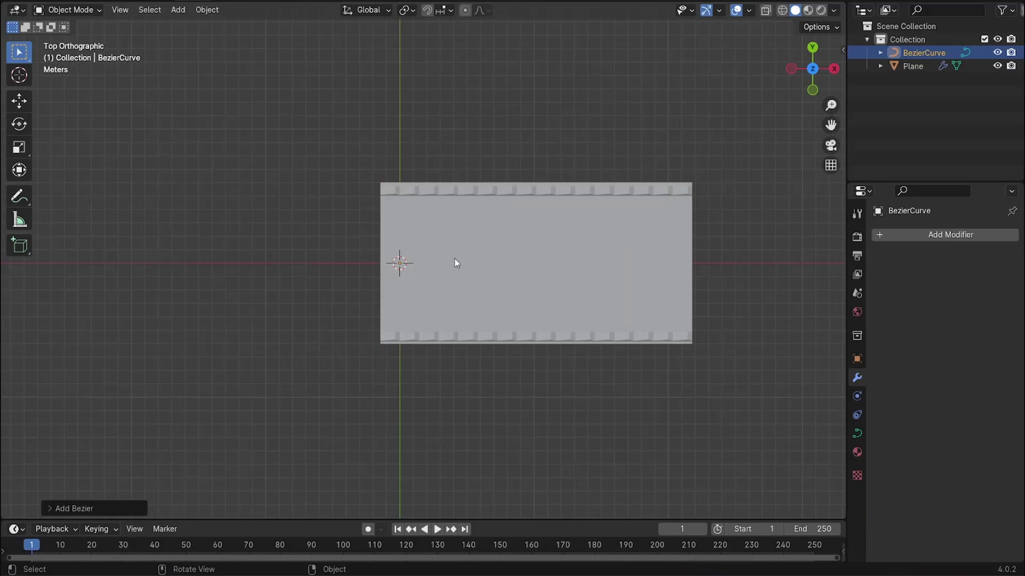
key("Tab")
key("s")
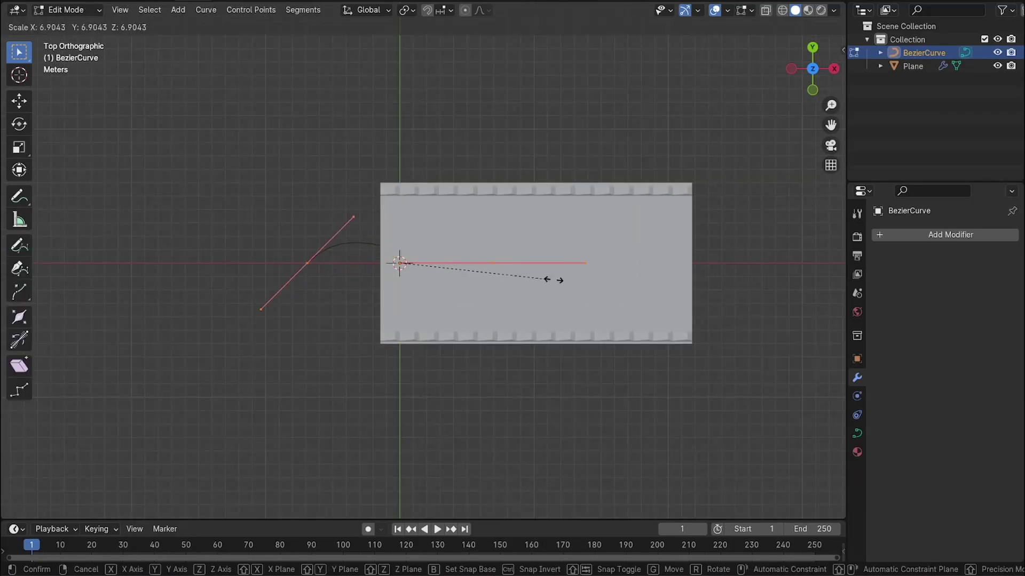
left_click(628, 284)
scroll(592, 299, "down", 3)
middle_click_drag(569, 309, 551, 289, "shift")
Move the curve's positive X end point along Y beyond the panel's long edge, and rotate the handles of the opposite end point.
left_click(472, 248)
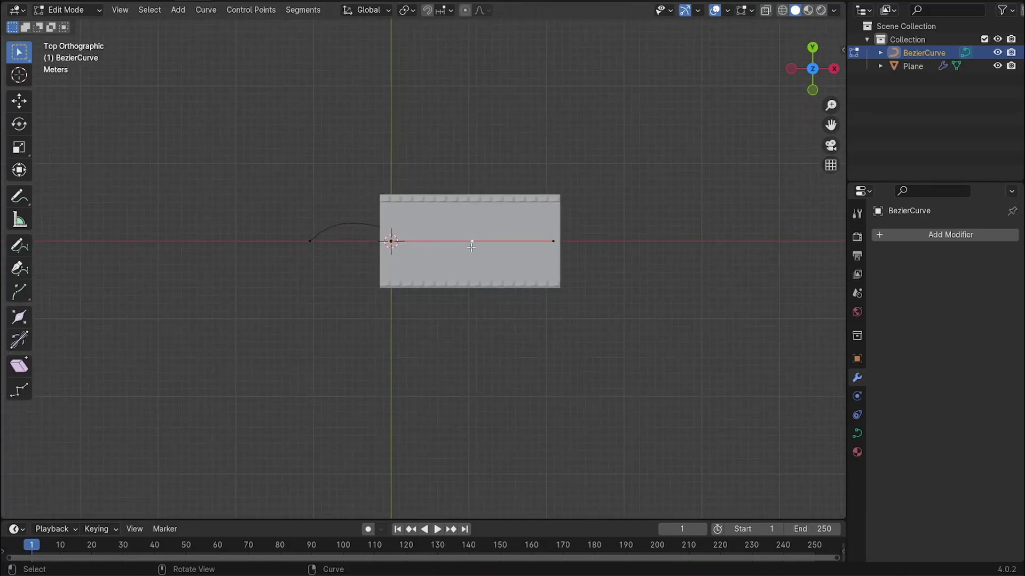
key("g")
left_click(466, 177)
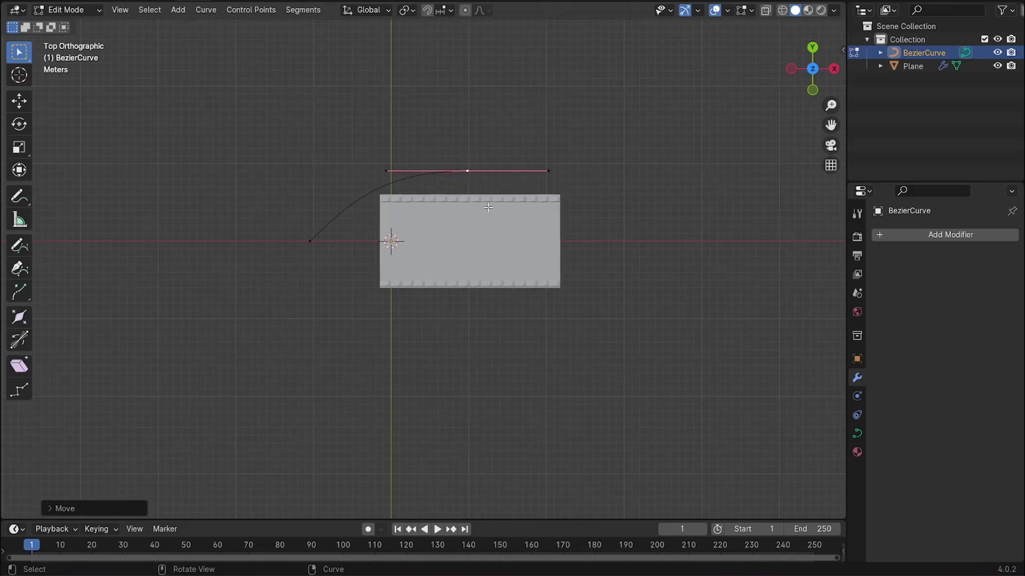
left_click(308, 243)
key("r")
left_click(640, 213)
Extrude further points from both ends of the curve and rotate their handles to form a long S-shaped path, and return to Object Mode.
left_click(472, 167)
key("e")
left_click(753, 168)
middle_click_drag(318, 287, 357, 250, "shift")
left_click(350, 206)
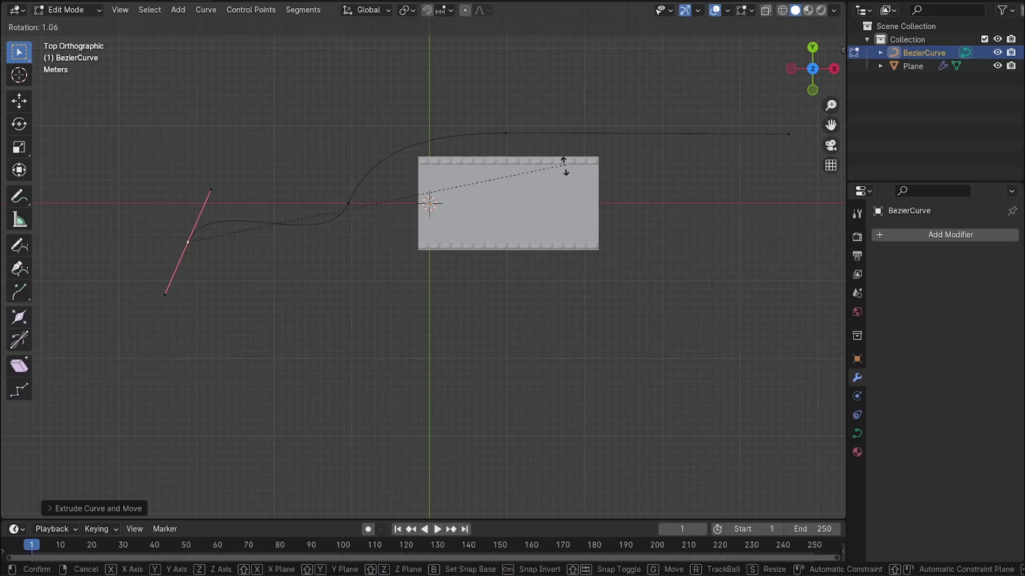
left_click(564, 166)
key("s")
key("g")
key("e")
key("r")
left_click(355, 266)
key("Tab")
Add a Curve modifier to the panel and pick BezierCurve as its curve object.
left_click(542, 265)
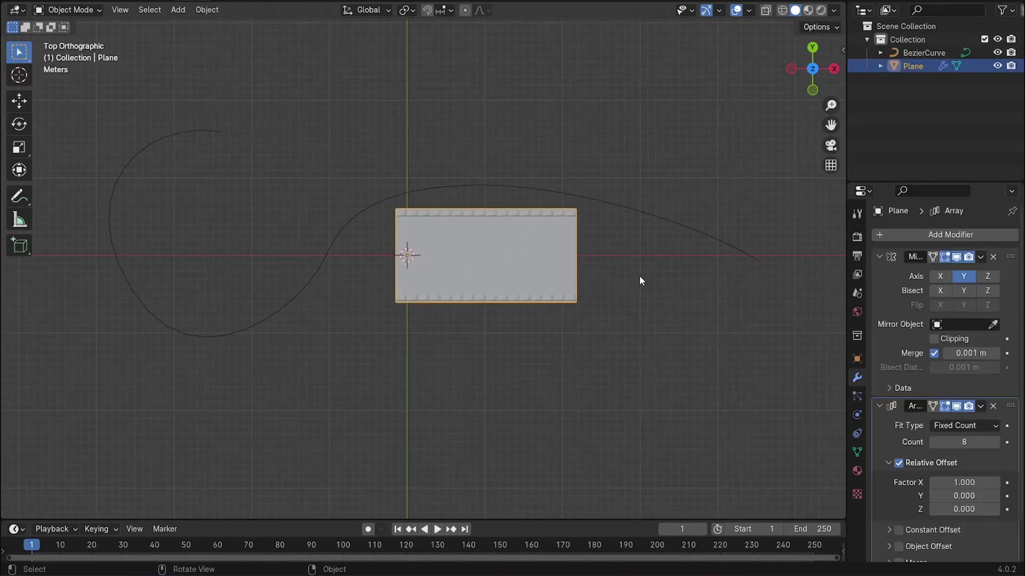
scroll(953, 378, "down", 2)
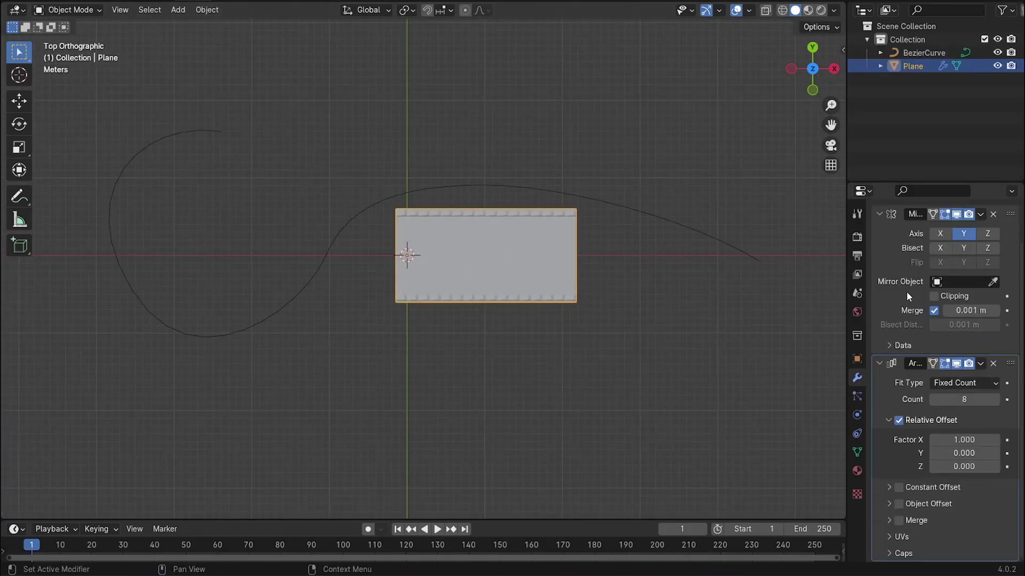
scroll(906, 291, "up", 2)
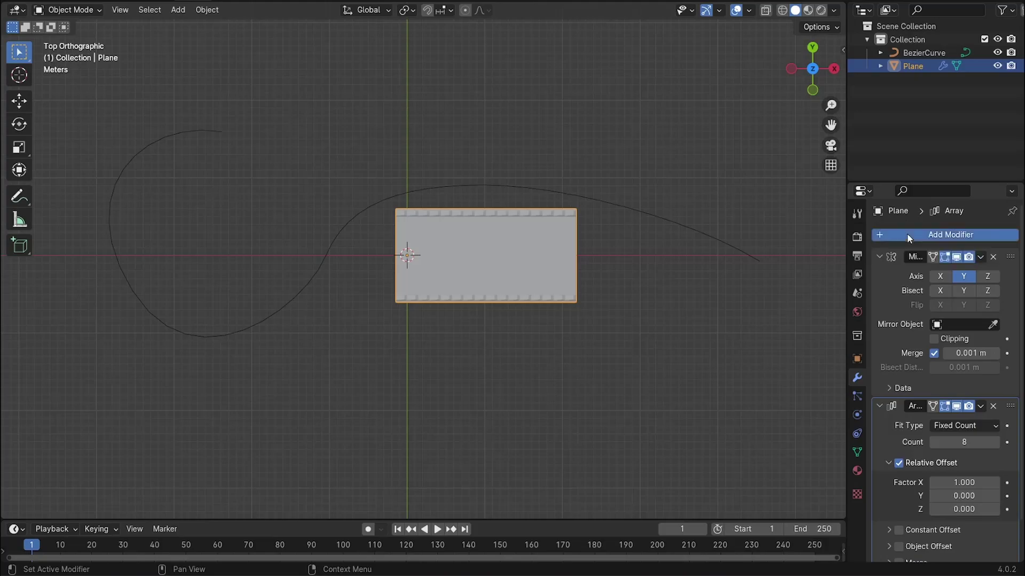
left_click(907, 234)
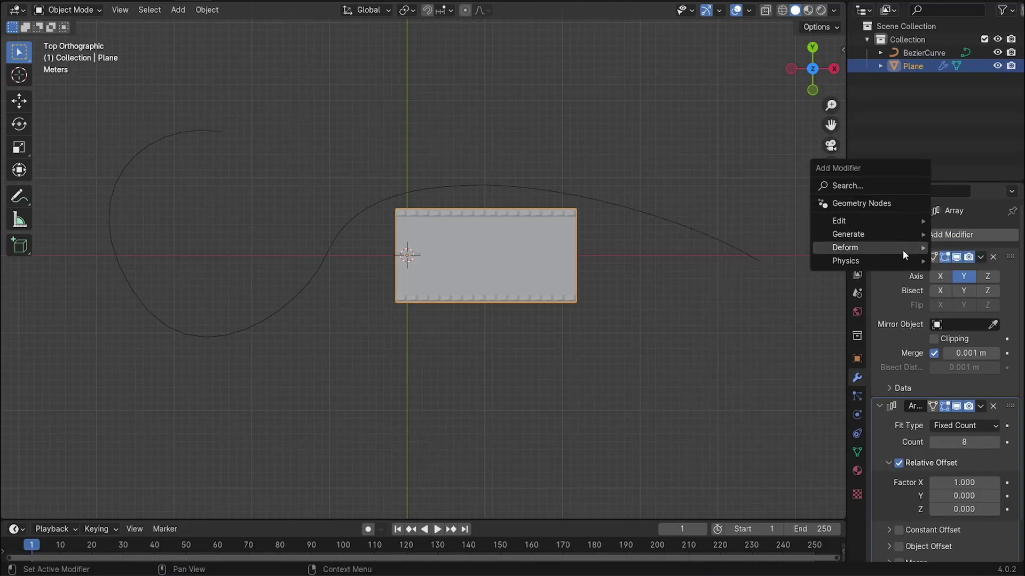
mouse_move(901, 250)
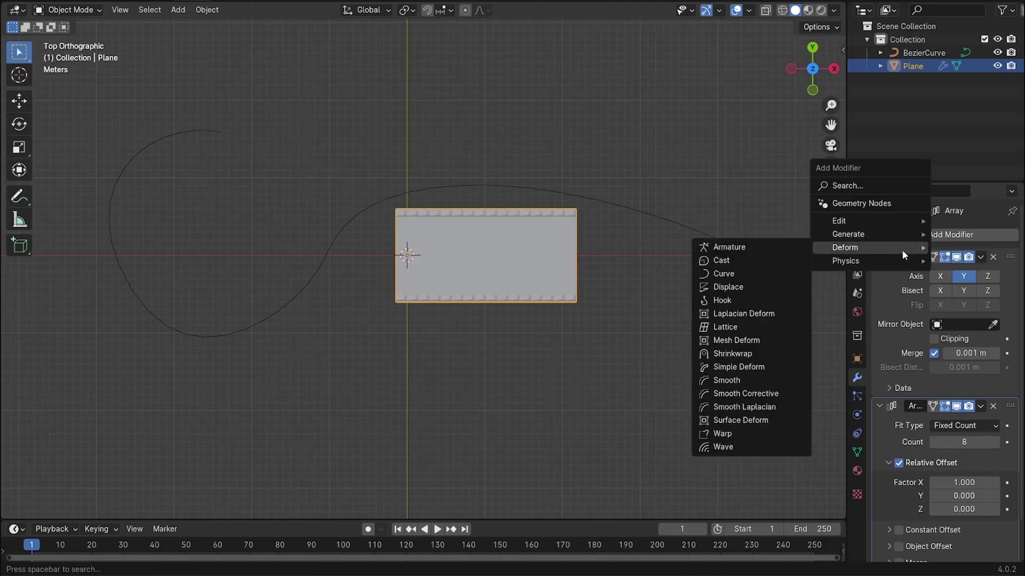
left_click(758, 274)
scroll(742, 287, "down", 2)
scroll(923, 441, "down", 5)
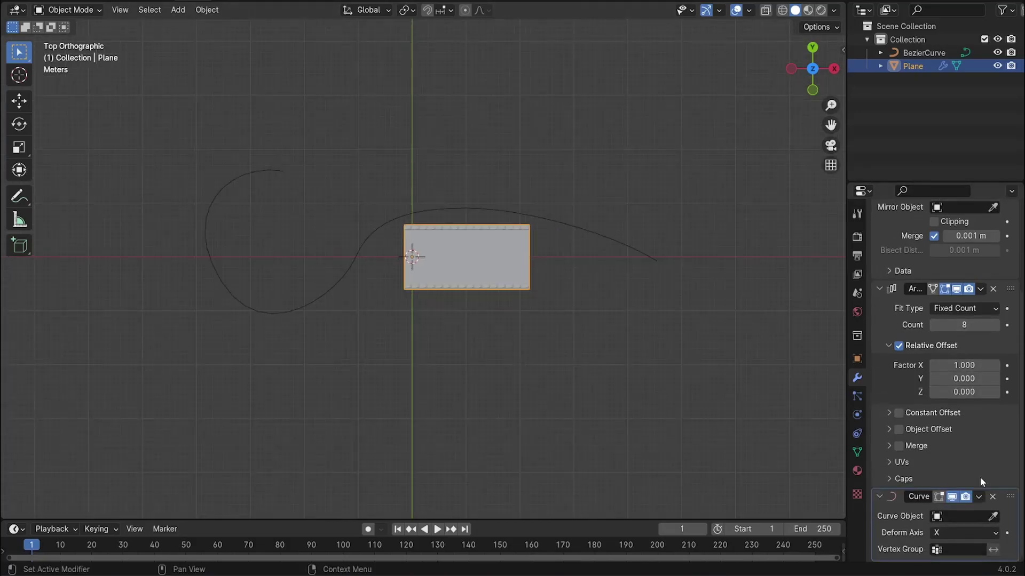
left_click(993, 516)
left_click(648, 251)
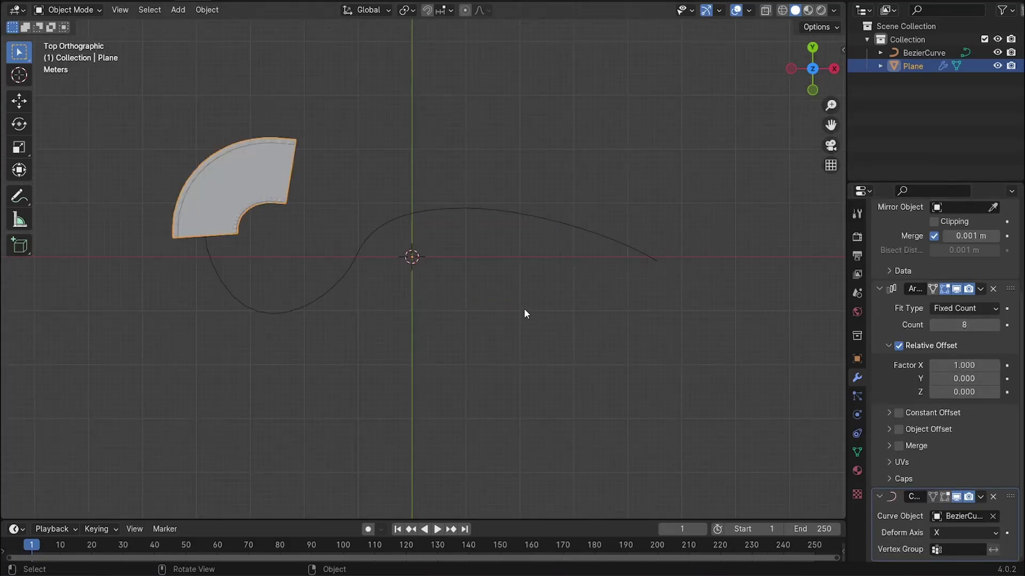
Raise the Array modifier's count on the panel until the road extends along the S-shaped curve.
scroll(423, 277, "up", 2)
middle_click_drag(423, 278, 574, 286, "shift")
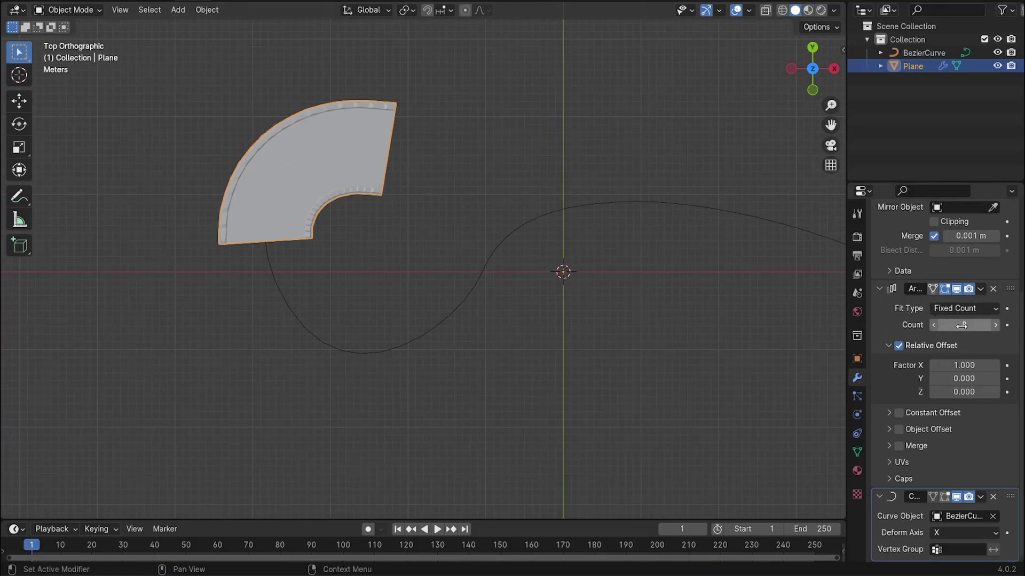
left_click_drag(962, 325, 993, 325)
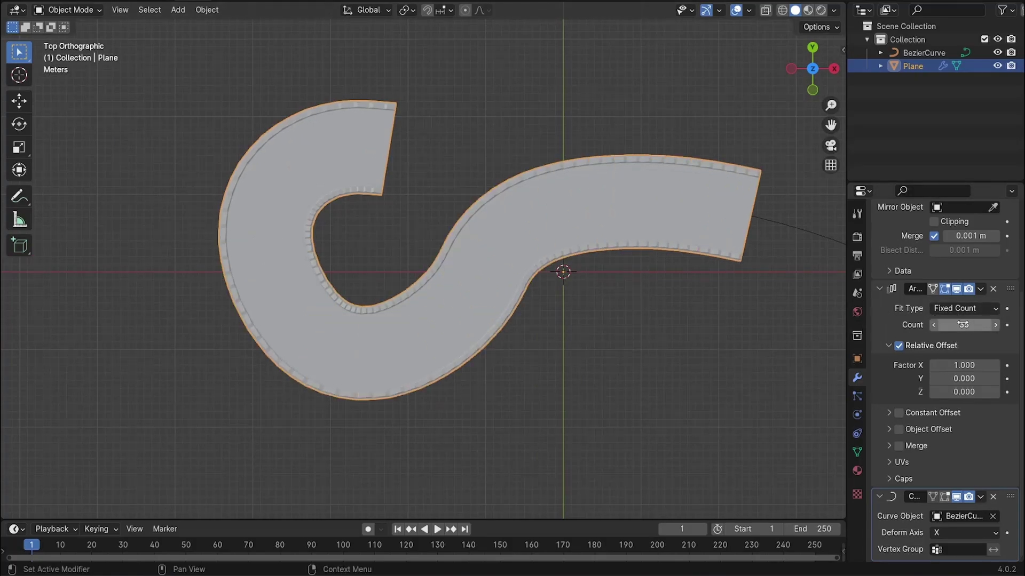
left_click_drag(962, 324, 988, 324)
Scale up the handles of the curve point at the road's large outer bend in Edit Mode, and return to Object Mode.
middle_click_drag(691, 286, 633, 267)
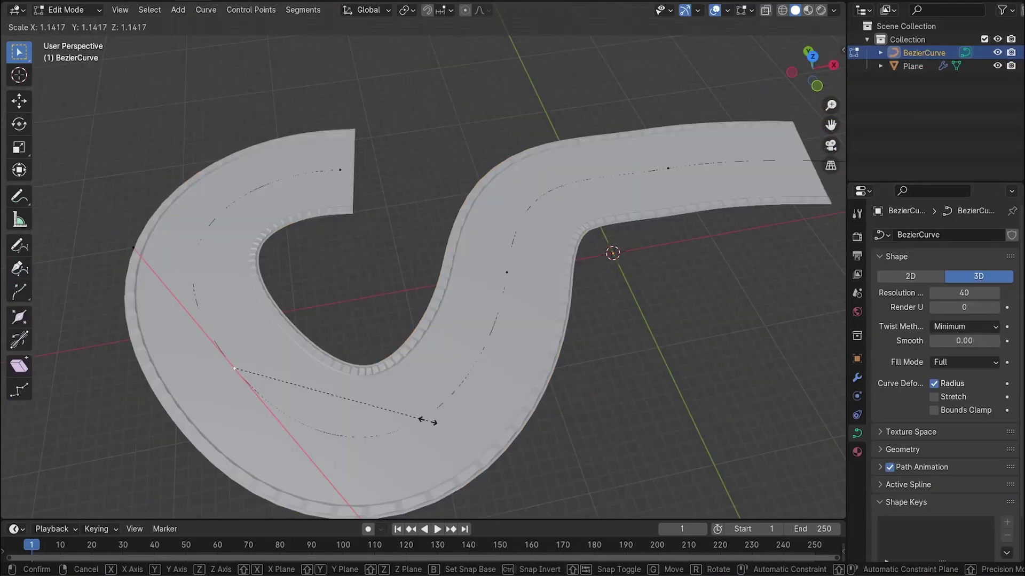
left_click(427, 421)
key("Tab")
middle_click_drag(495, 120, 576, 240)
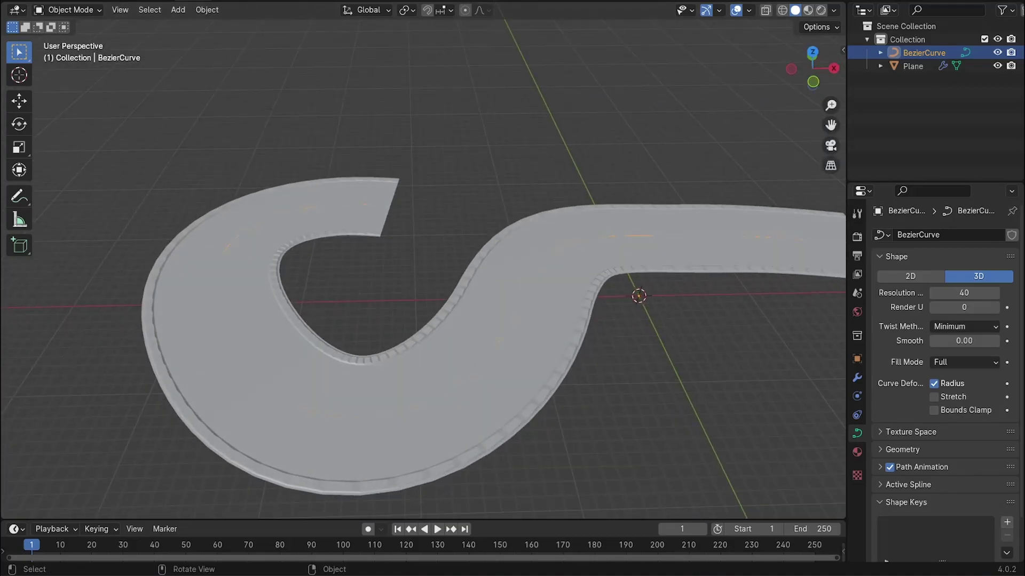
Switch to the Shading workspace and set the render engine to Cycles with GPU Compute as the device.
left_click(430, 1)
mouse_move(520, 115)
middle_mouse_down()
mouse_move(535, 150)
mouse_move(544, 145)
mouse_move(517, 185)
middle_mouse_up()
left_click(856, 155)
left_click(958, 154)
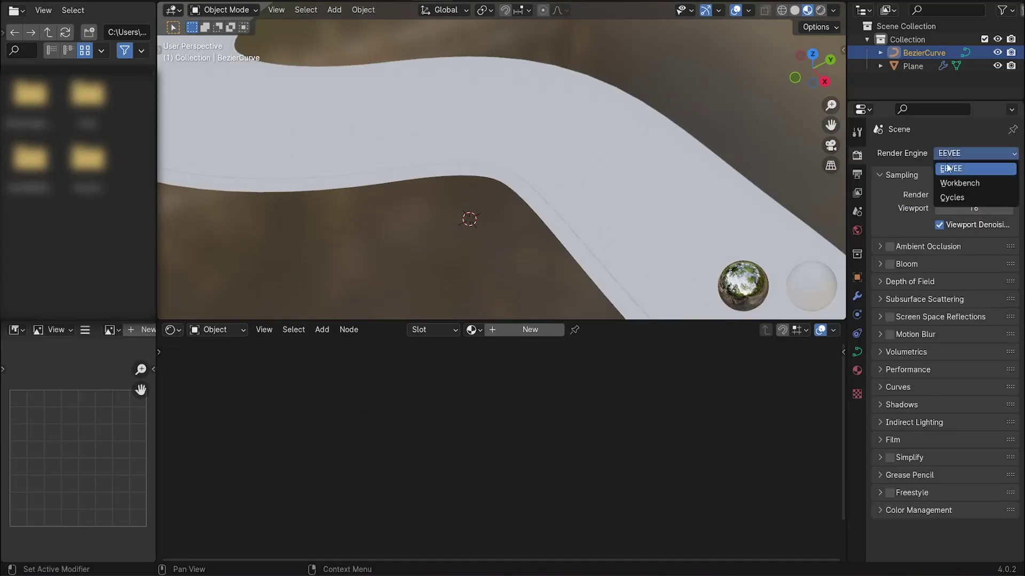
left_click(950, 199)
left_click(949, 191)
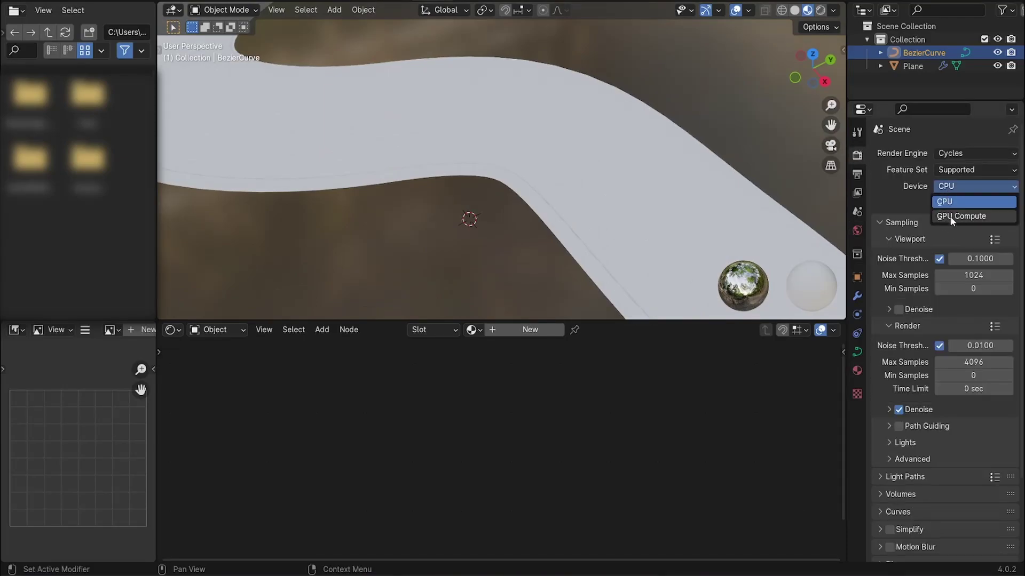
left_click(949, 216)
Use a Sky Texture as the world color with a strength of 0.1, and show the viewport in rendered shading.
left_click(856, 230)
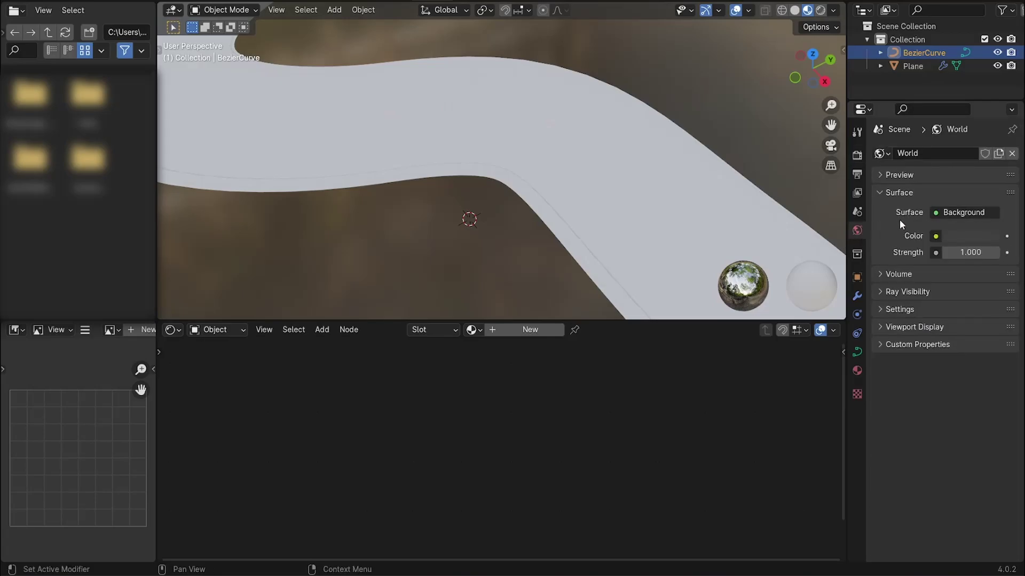
left_click(936, 236)
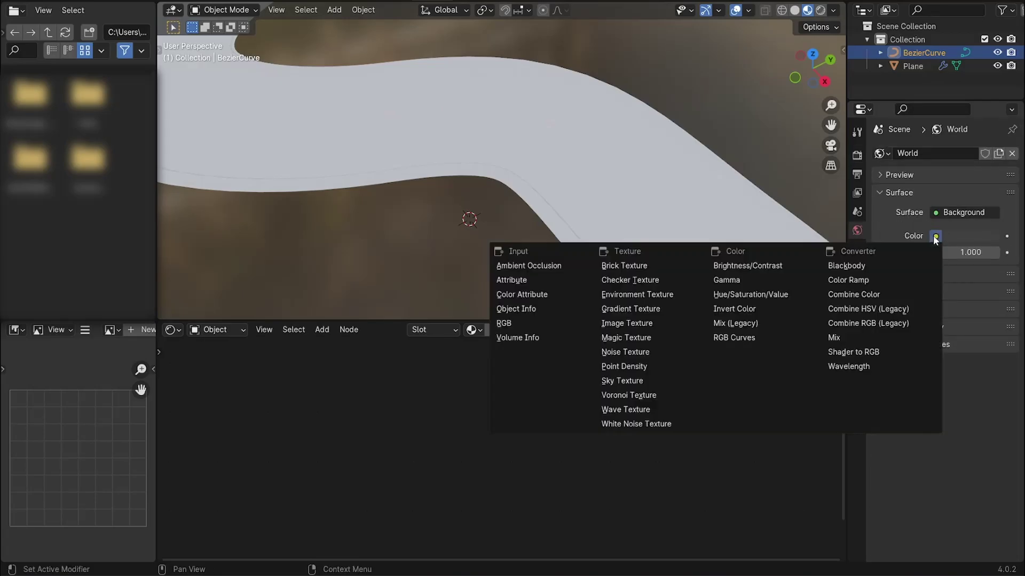
left_click(647, 382)
left_click(984, 407)
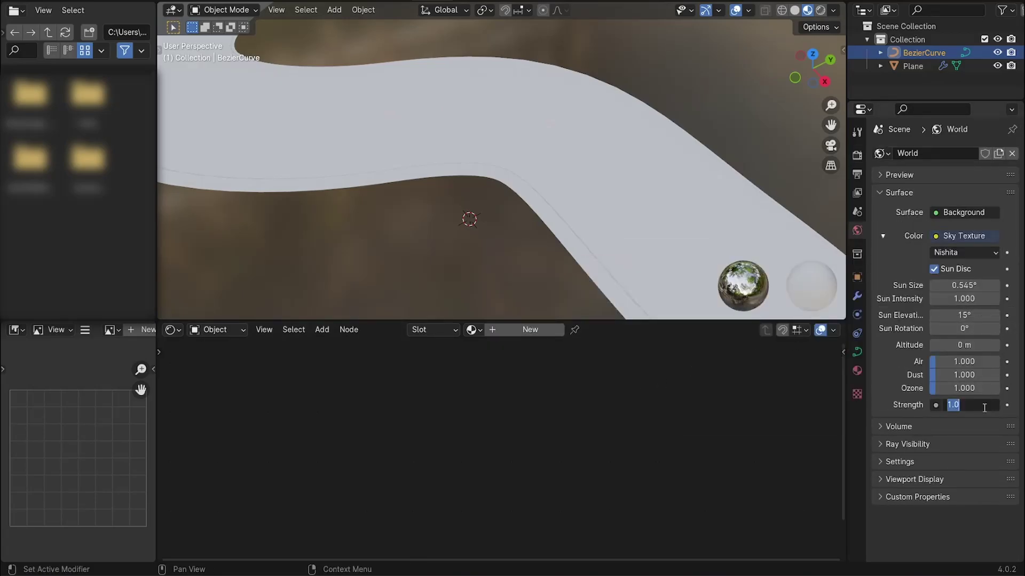
type("0.1")
key("Return")
left_click(820, 10)
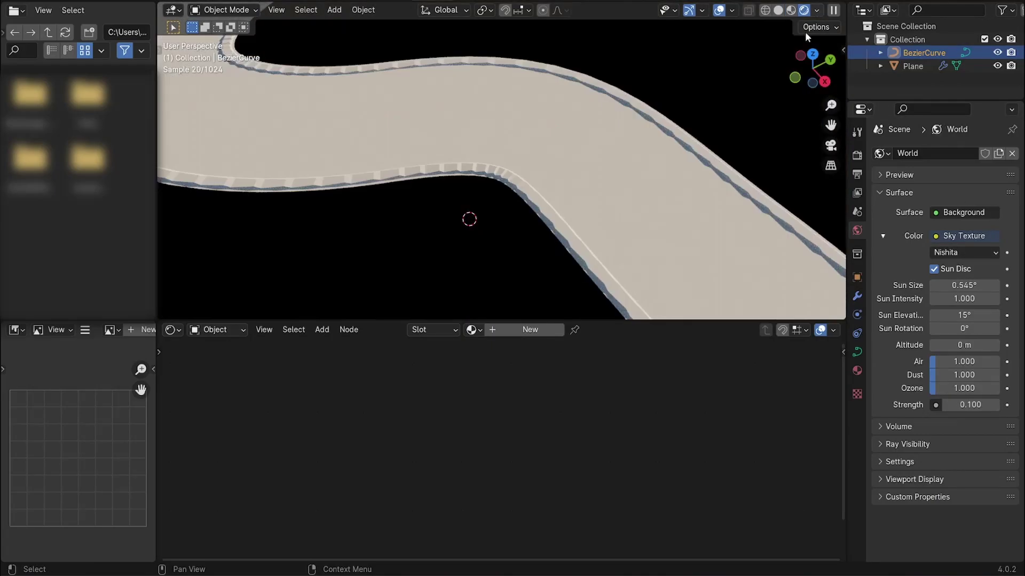
mouse_move(805, 31)
middle_mouse_down()
mouse_move(539, 103)
mouse_move(595, 142)
mouse_move(616, 200)
middle_mouse_up()
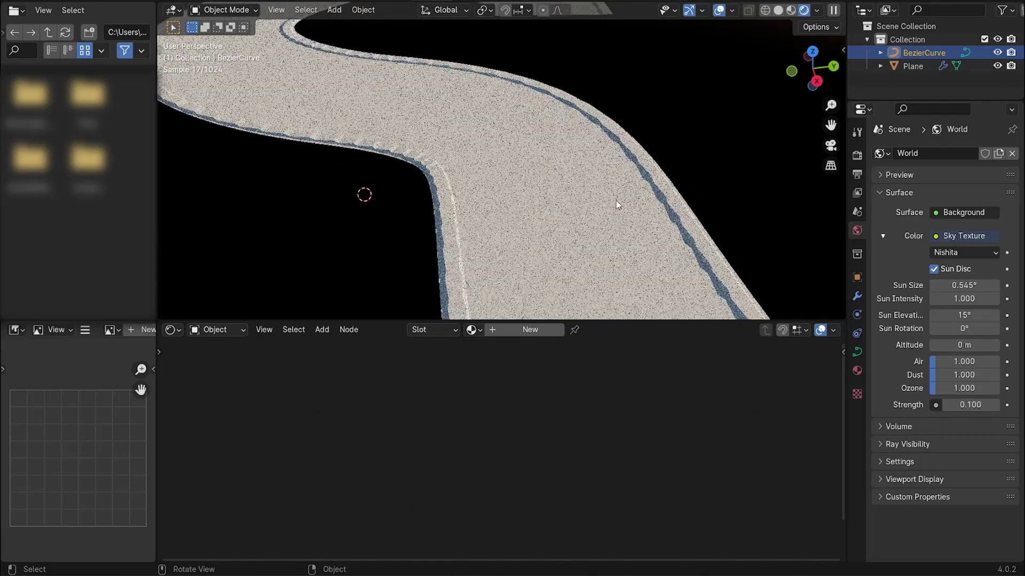
scroll(615, 202, "up", 3)
Create a new material on the road plane and set its base color to a dark grey.
left_click(649, 297)
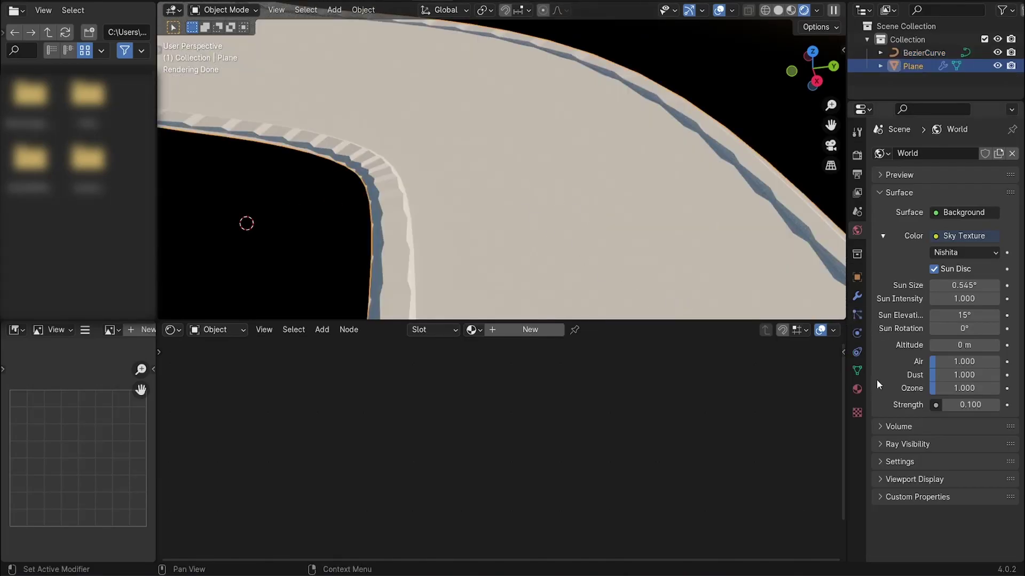
left_click(857, 389)
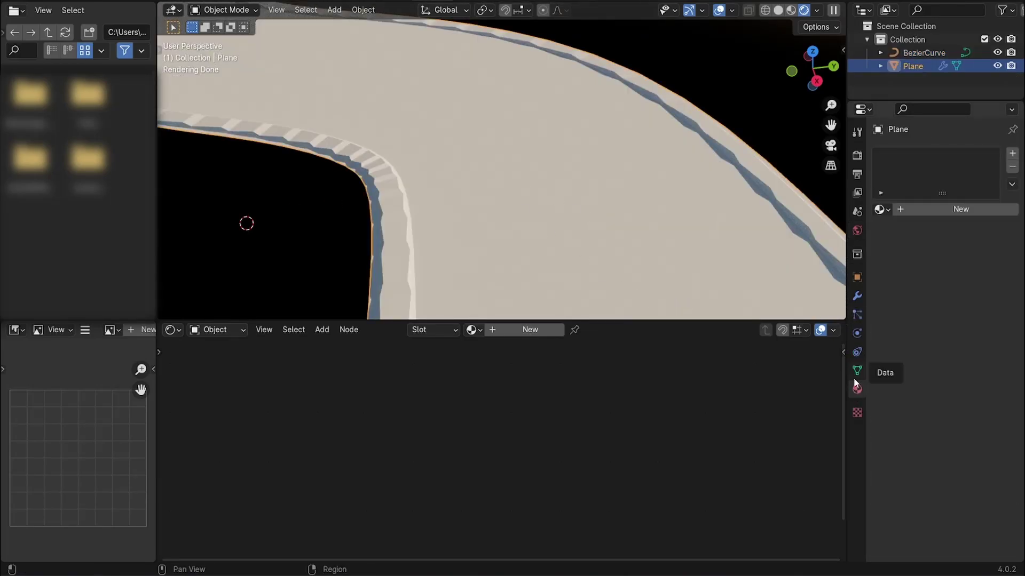
left_click(900, 210)
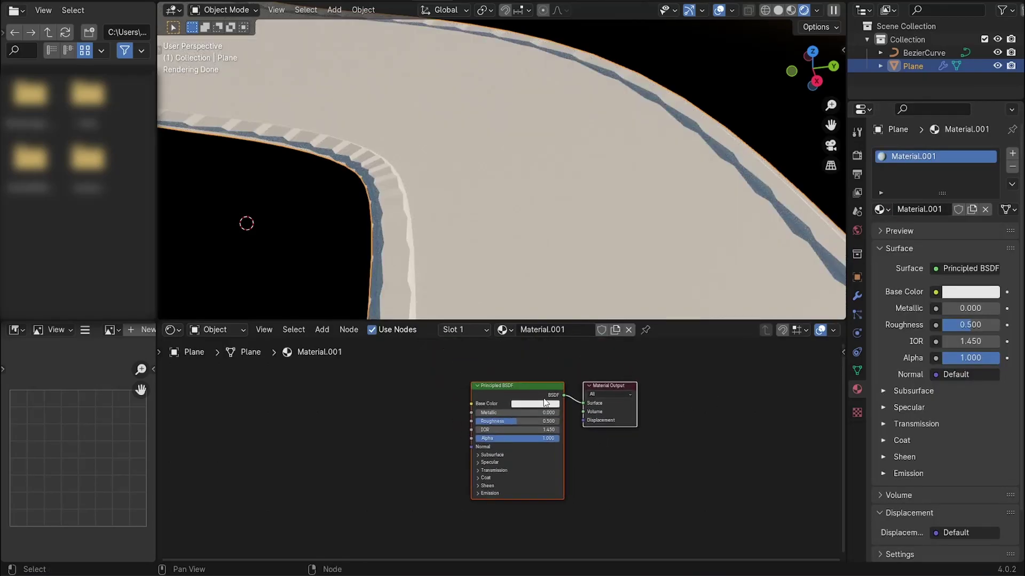
left_click(542, 405)
left_click(588, 321)
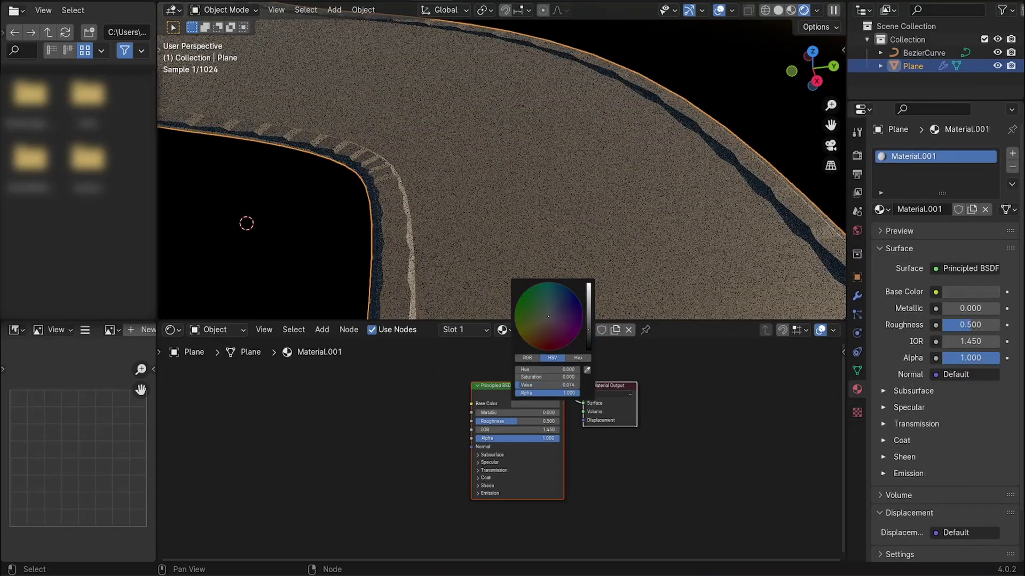
Rename the road material as Asphalt and set its roughness to 0.813.
left_click(928, 209)
type("A")
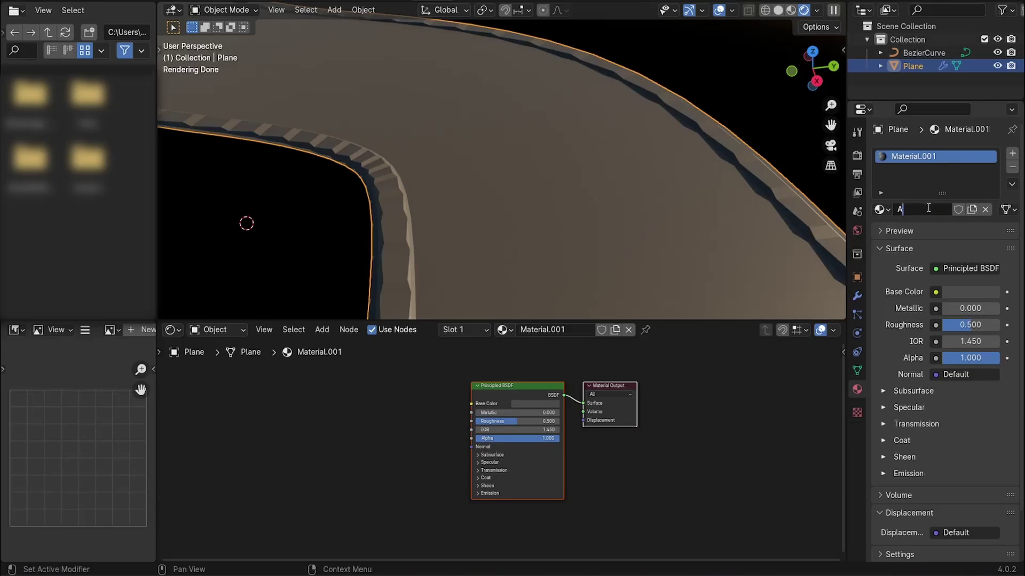
type("sphalt")
key("Return")
scroll(577, 377, "up", 2)
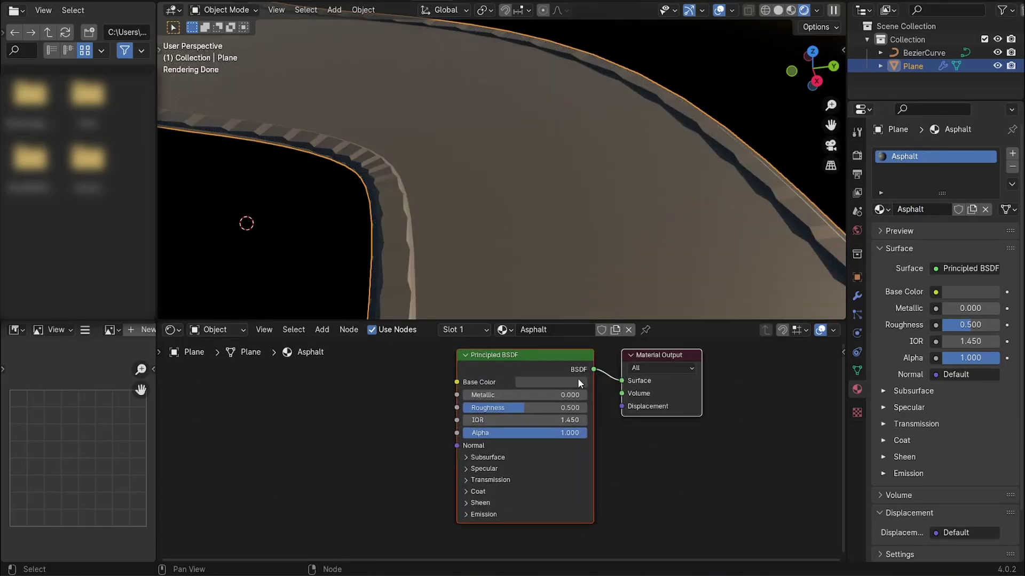
left_click_drag(500, 406, 570, 407)
middle_click_drag(572, 180, 592, 140)
Add a Noise Texture node before the Principled BSDF and preview it on the road.
middle_click_drag(364, 383, 438, 436)
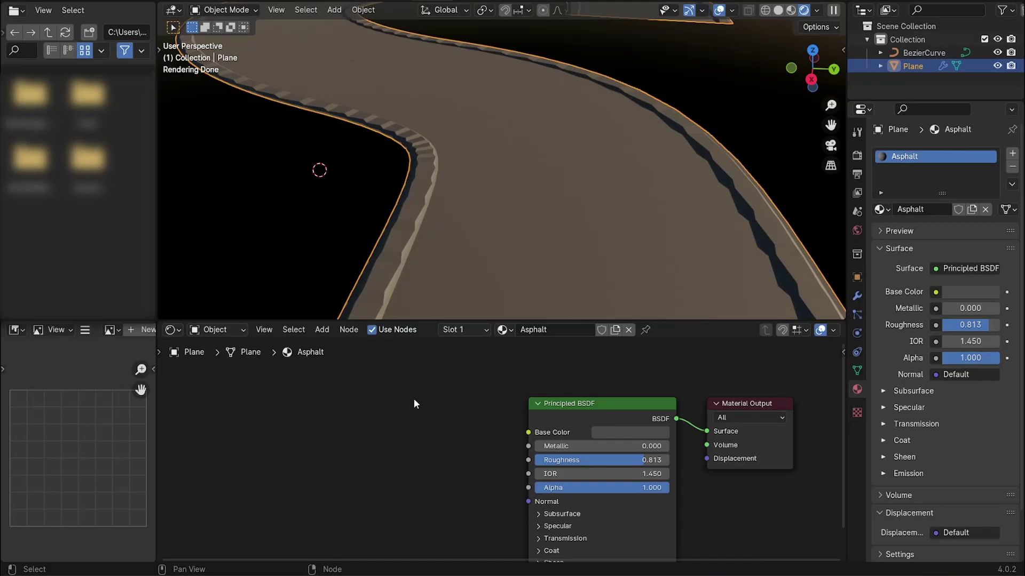
middle_click_drag(292, 361, 423, 374)
key("shift+a")
left_click(420, 373)
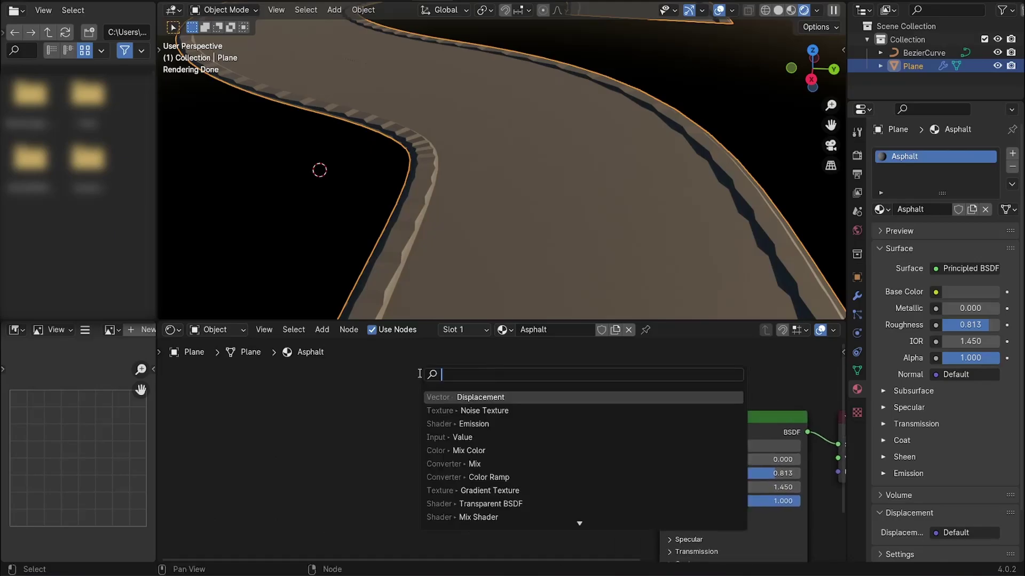
type("noise")
key("Return")
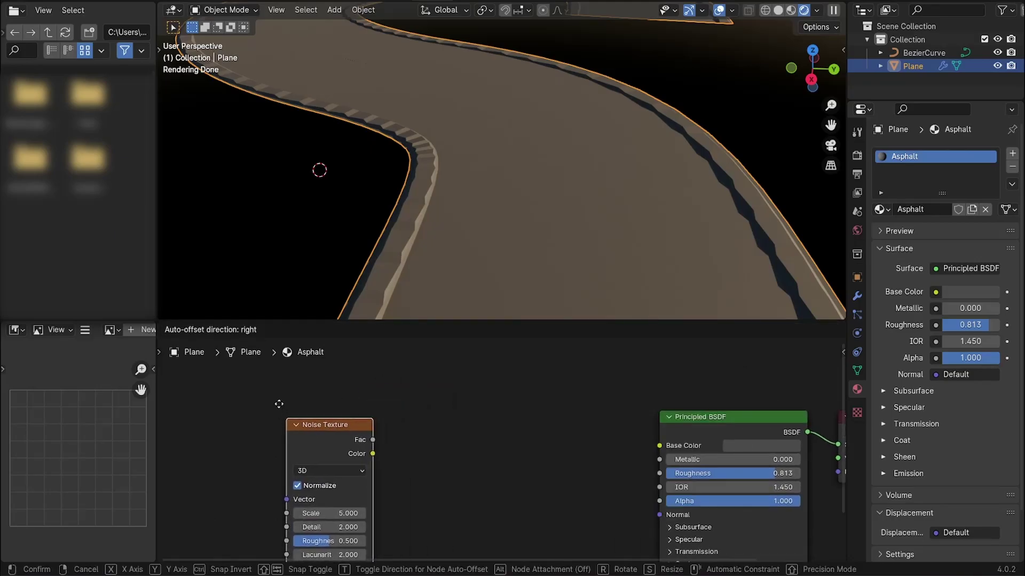
left_click(279, 369)
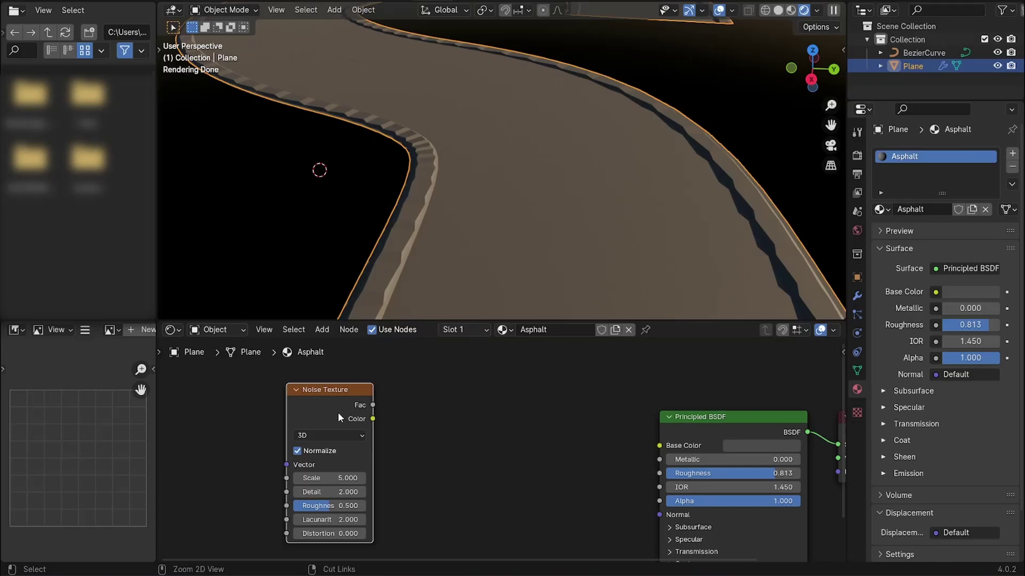
left_click(331, 398, "ctrl+shift")
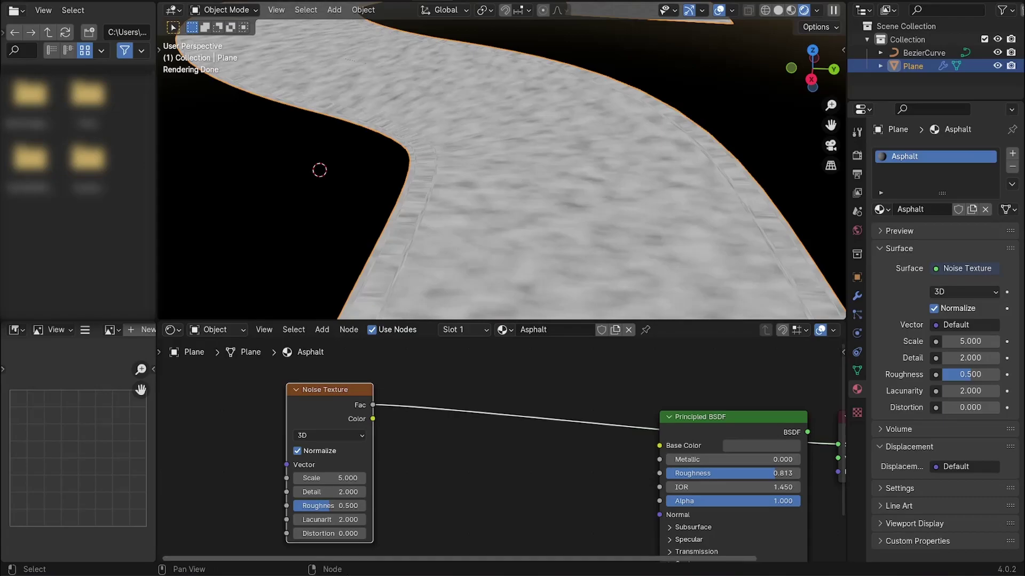
Add Texture Coordinate and Mapping nodes to the Noise Texture, and connect the Object output to the Mapping node's Vector.
middle_click_drag(438, 423, 584, 445)
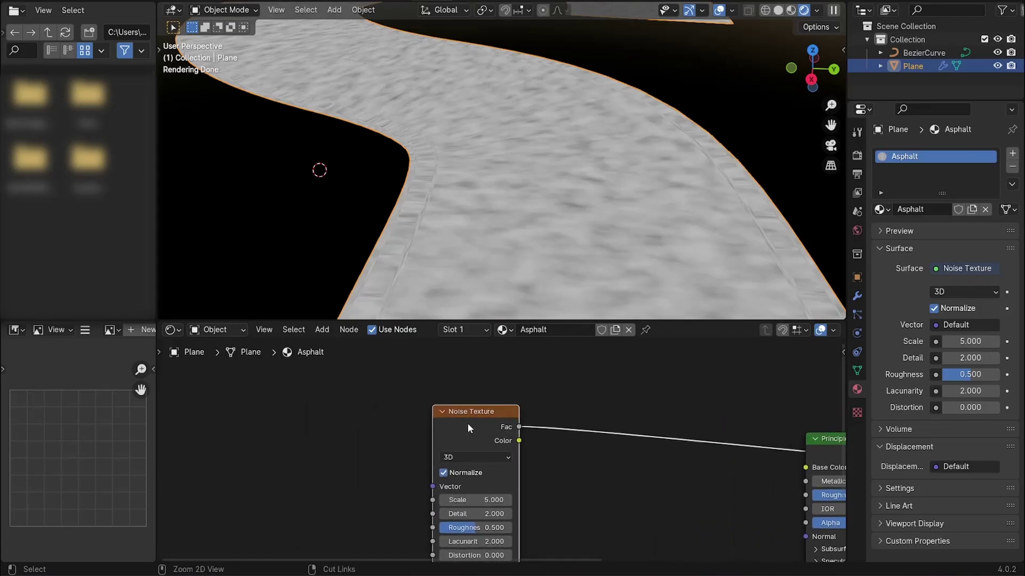
key("ctrl+t")
middle_click_drag(707, 419, 787, 358)
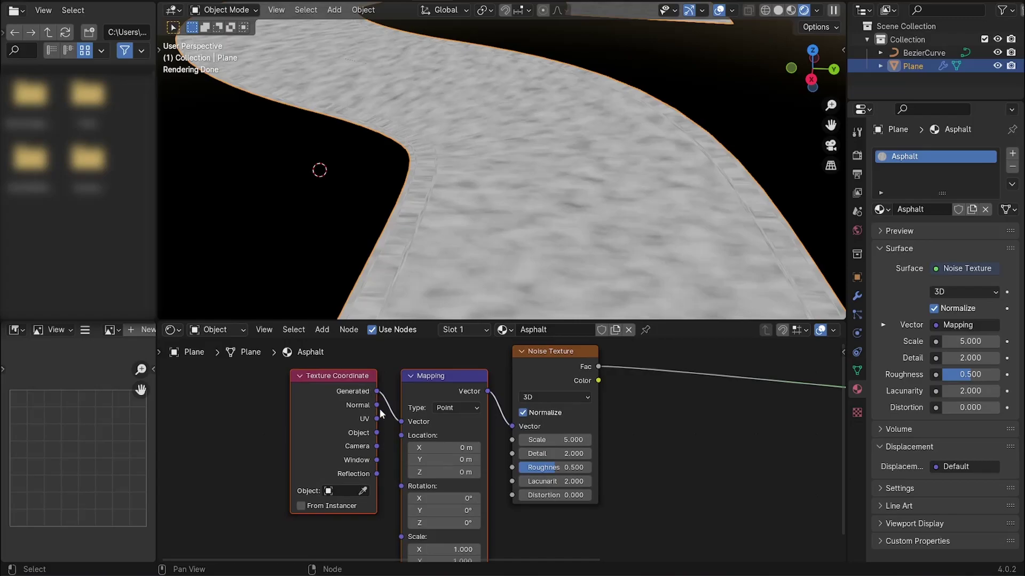
left_click_drag(376, 433, 401, 421)
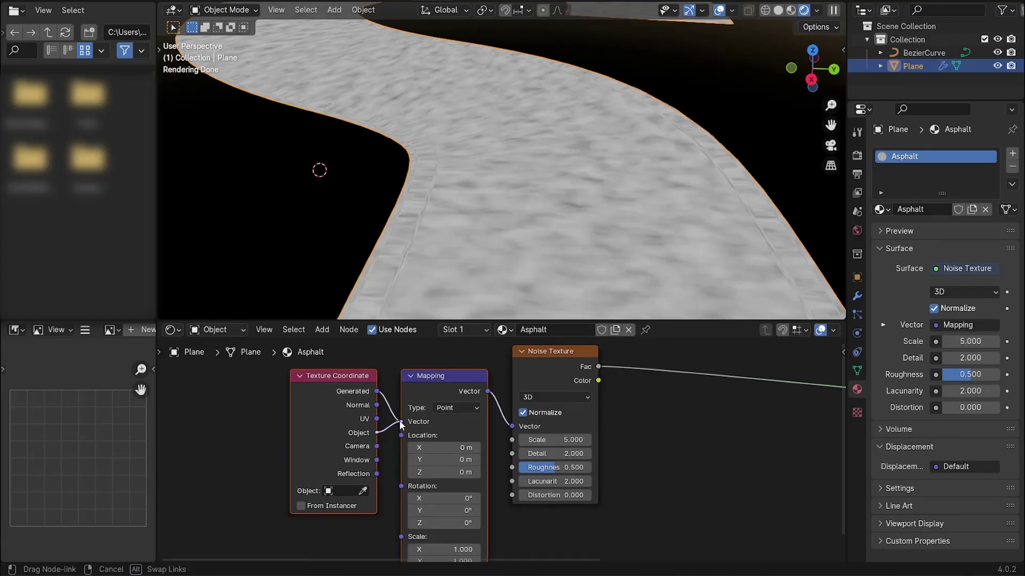
Set the Noise Texture's scale to 41.4 for a fine asphalt grain.
middle_click_drag(620, 178, 616, 193)
scroll(621, 194, "up", 7)
scroll(616, 194, "up", 4)
scroll(646, 440, "up", 2)
left_click_drag(577, 442, 694, 442)
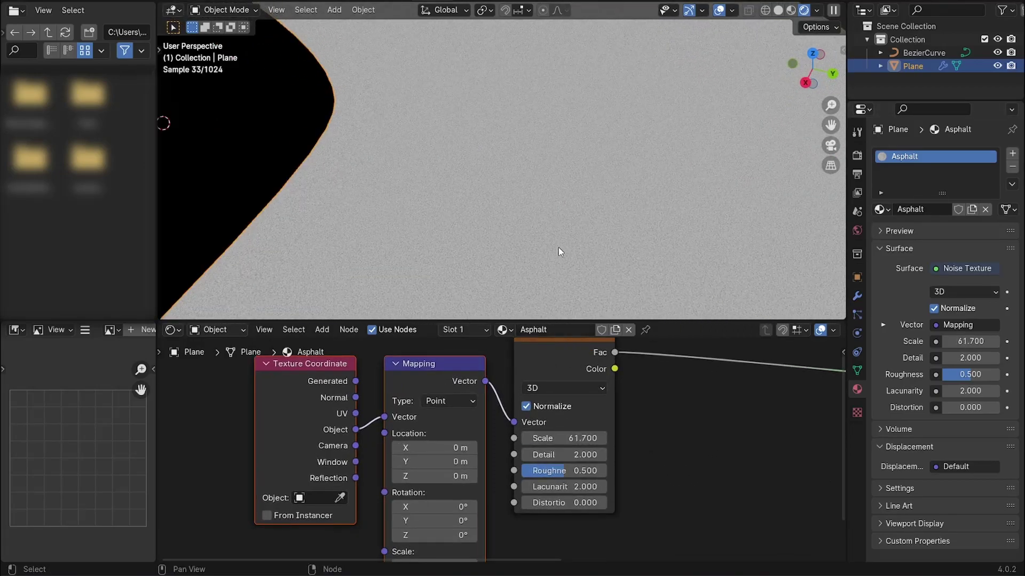
scroll(596, 208, "down", 5)
scroll(596, 209, "up", 7)
left_click_drag(565, 444, 515, 444)
scroll(610, 194, "down", 4)
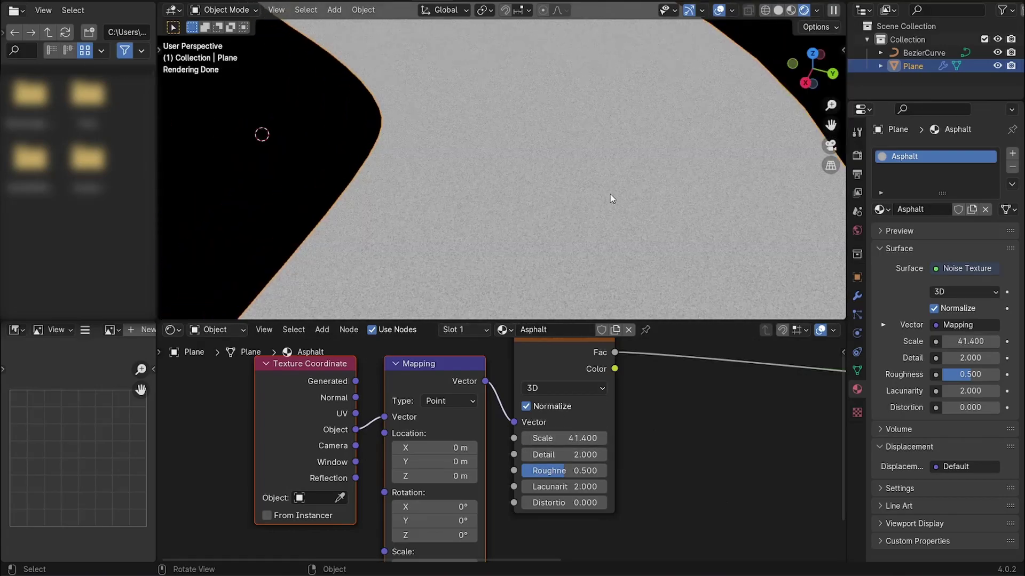
Insert a Displacement node after the Noise Texture so that the noise Fac feeds its Height input.
middle_click_drag(682, 369, 470, 408)
scroll(506, 358, "down", 3)
key("shift+a")
left_click(511, 359)
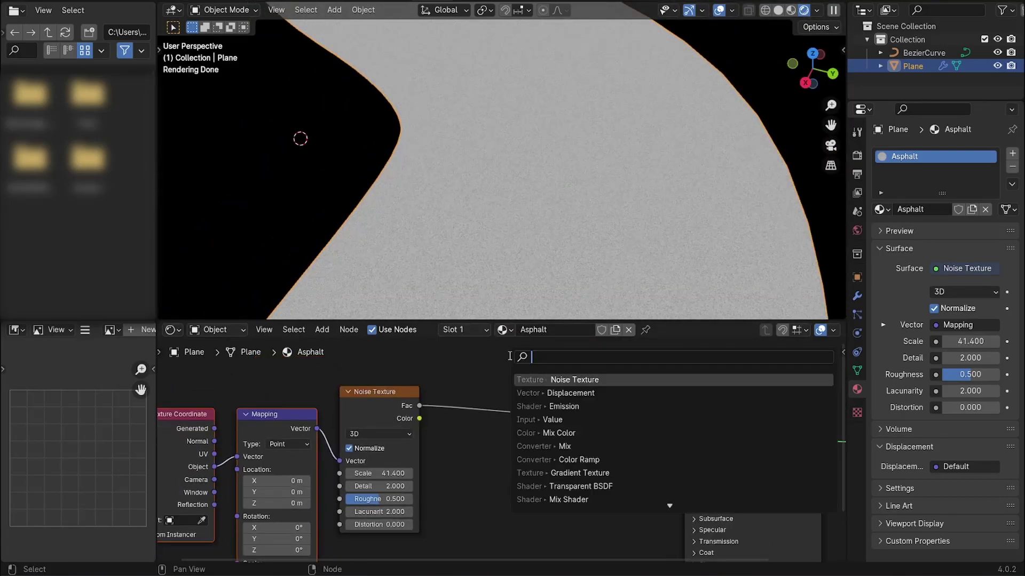
type("disp")
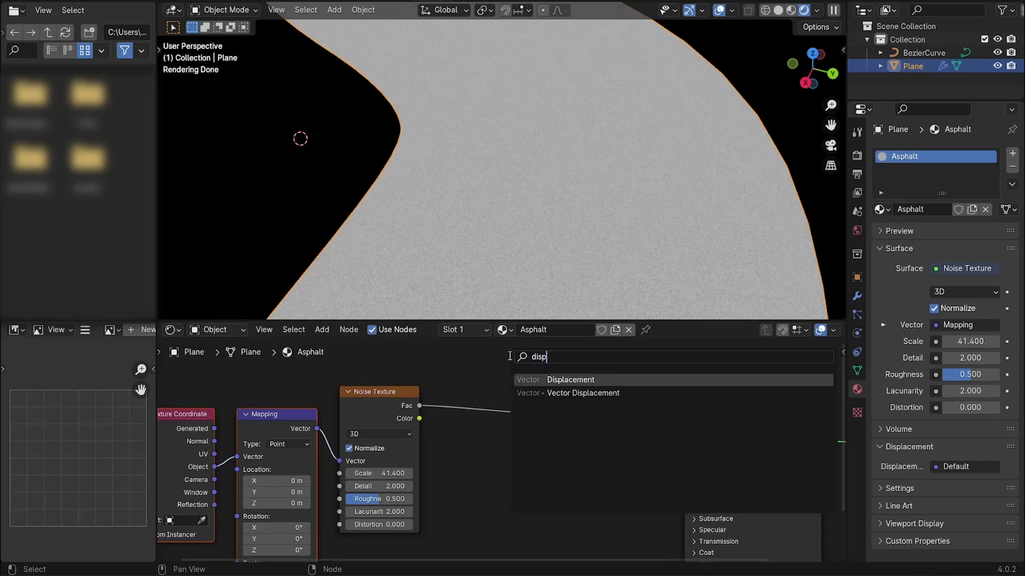
key("Return")
left_click(518, 402)
left_click_drag(508, 442, 487, 435)
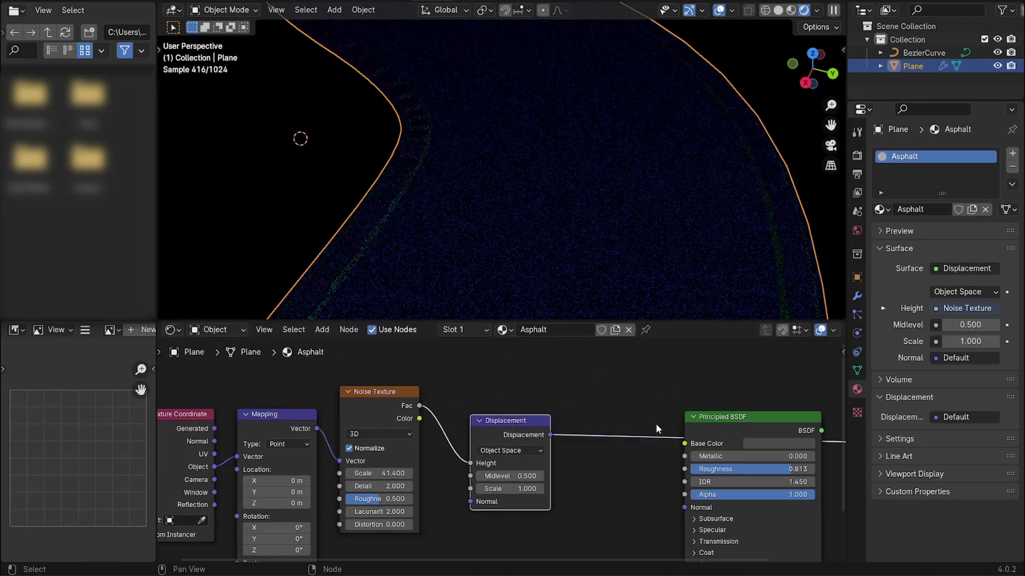
Connect the Displacement node to the Material Output's Displacement input, and the Principled BSDF to Surface, leaving Base Color unlinked.
middle_click_drag(643, 422, 444, 396)
left_click_drag(366, 410, 668, 441)
left_click_drag(573, 401, 491, 386)
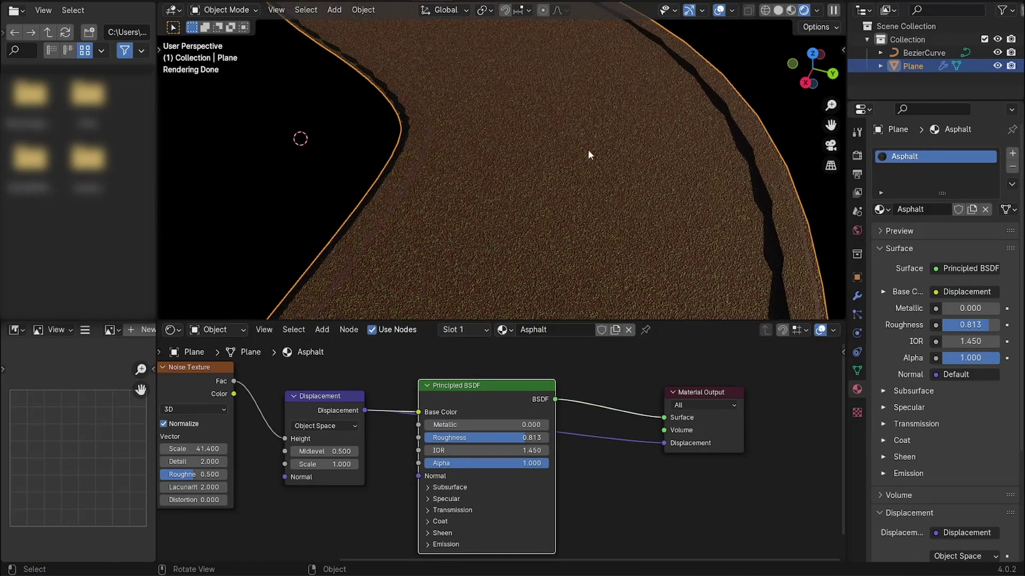
left_click(494, 395, "ctrl+shift")
middle_click_drag(401, 382, 436, 370)
left_click_drag(498, 383, 576, 367)
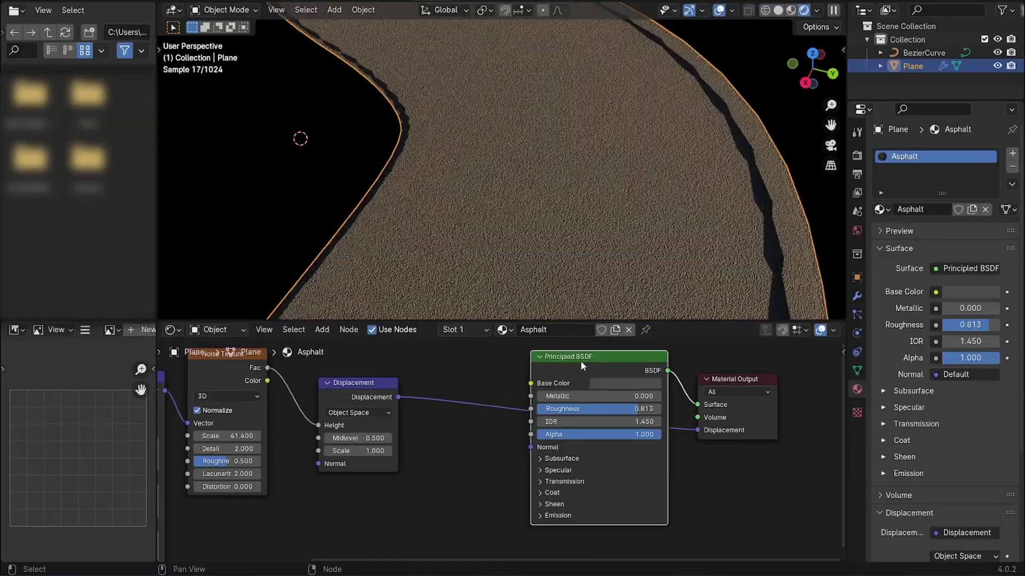
Set the Displacement node's scale to 0.02.
scroll(611, 125, "up", 4)
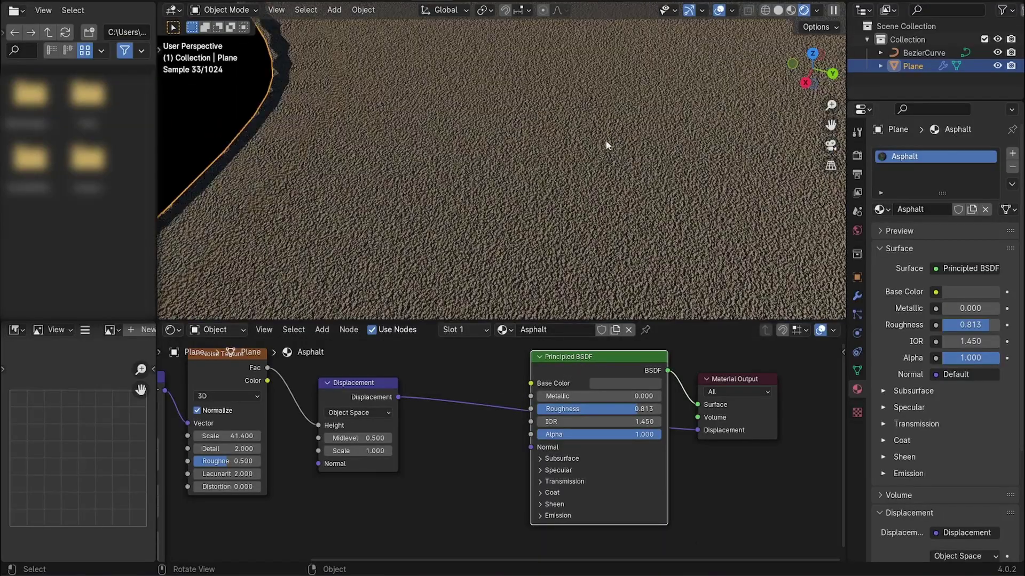
middle_click_drag(477, 142, 507, 160)
scroll(444, 459, "up", 1)
middle_click_drag(444, 459, 589, 452)
left_click(492, 451)
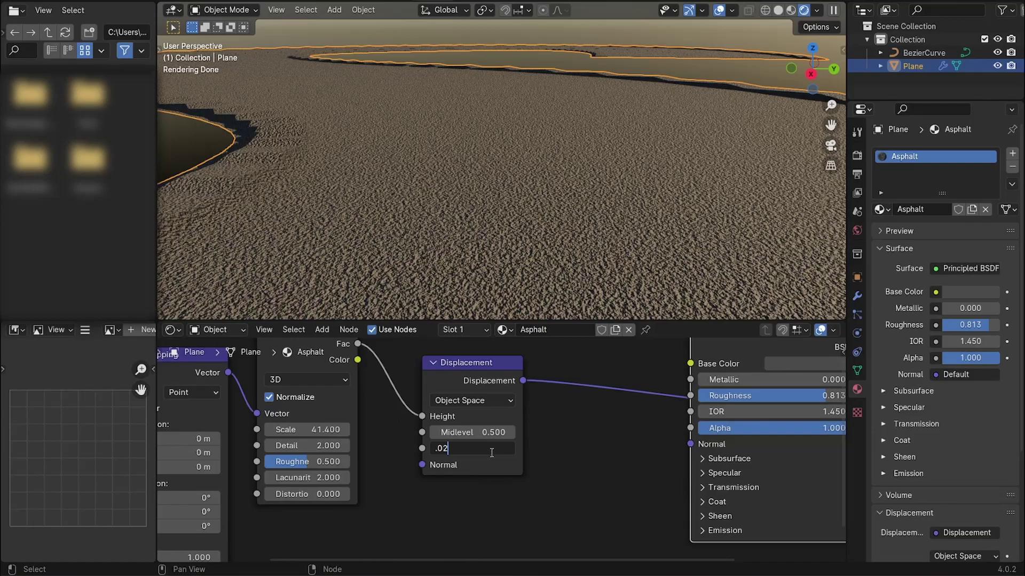
type(".02")
key("Return")
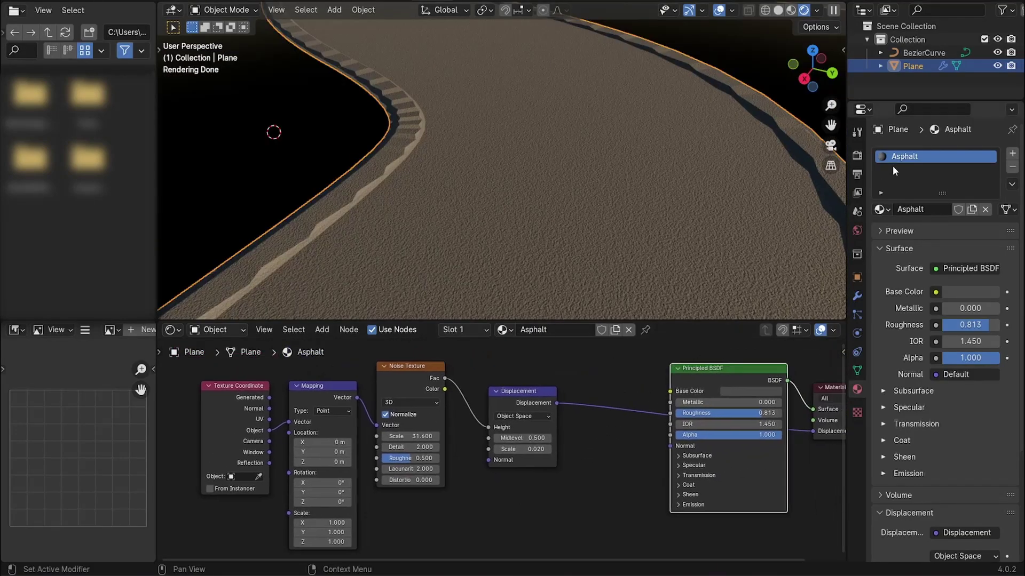
Add a second material slot holding an independent copy of the Asphalt material, named "Asphalt white".
left_click(1012, 153)
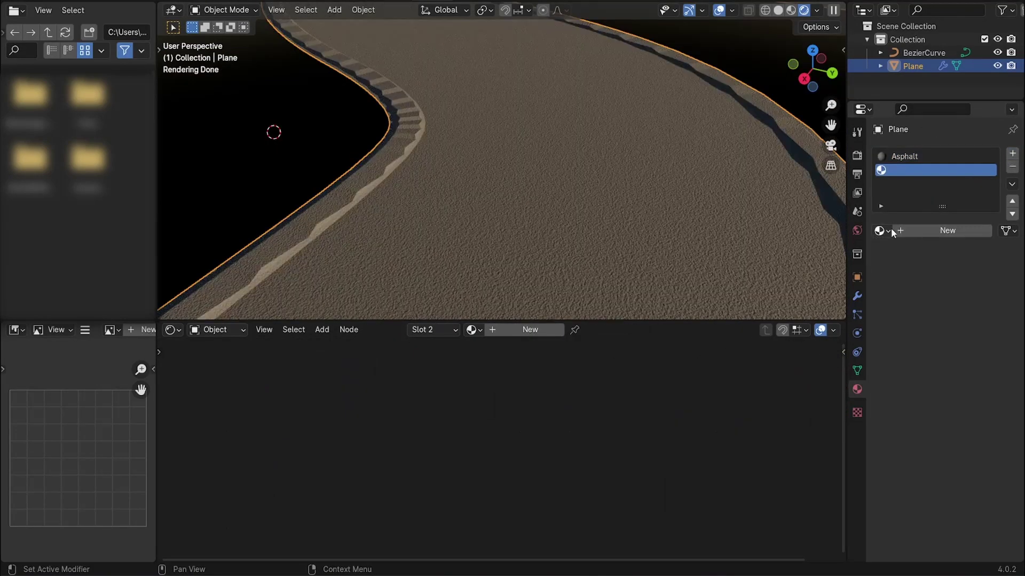
left_click(890, 231)
left_click(870, 252)
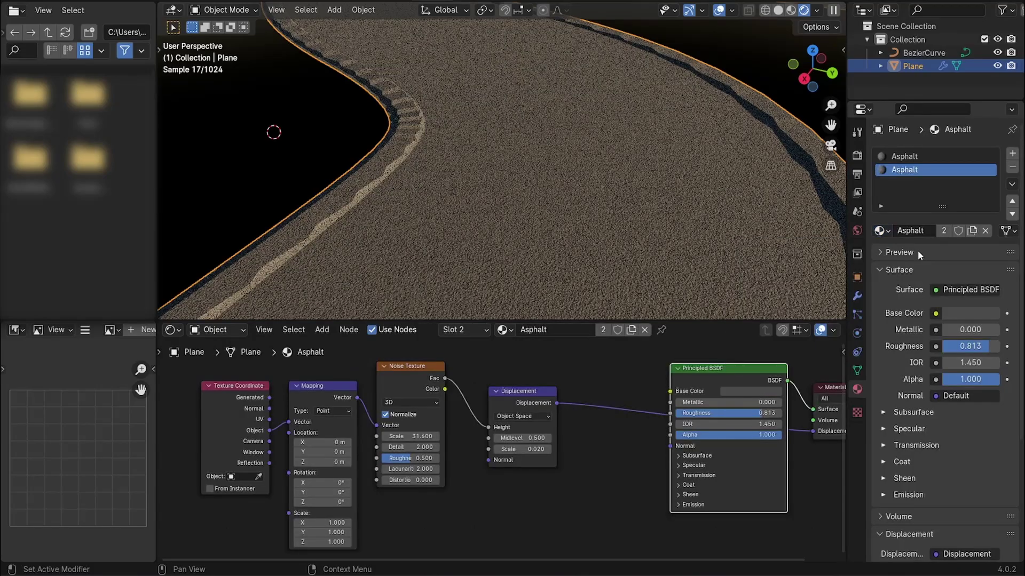
left_click(946, 230)
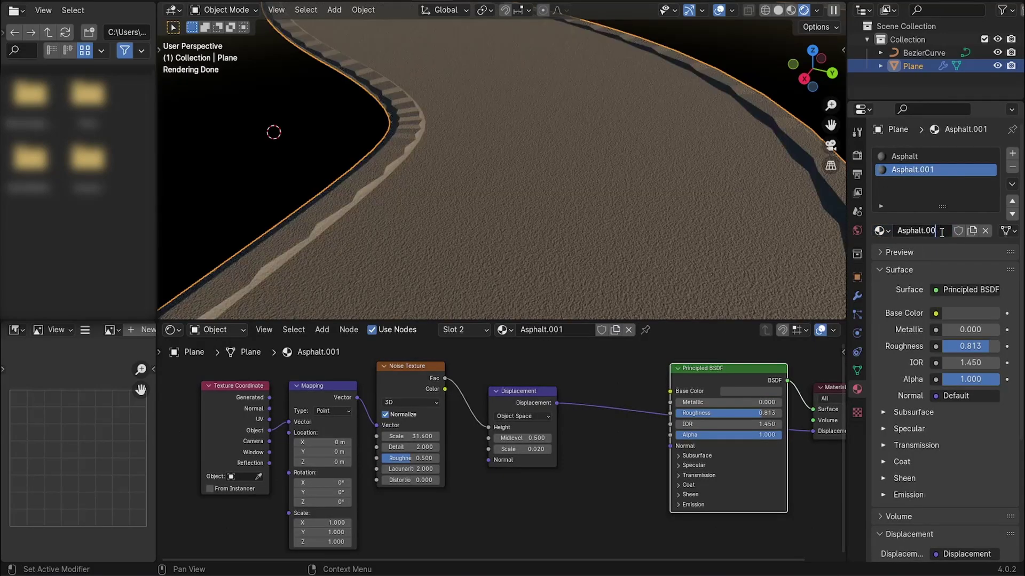
type("white")
key("Return")
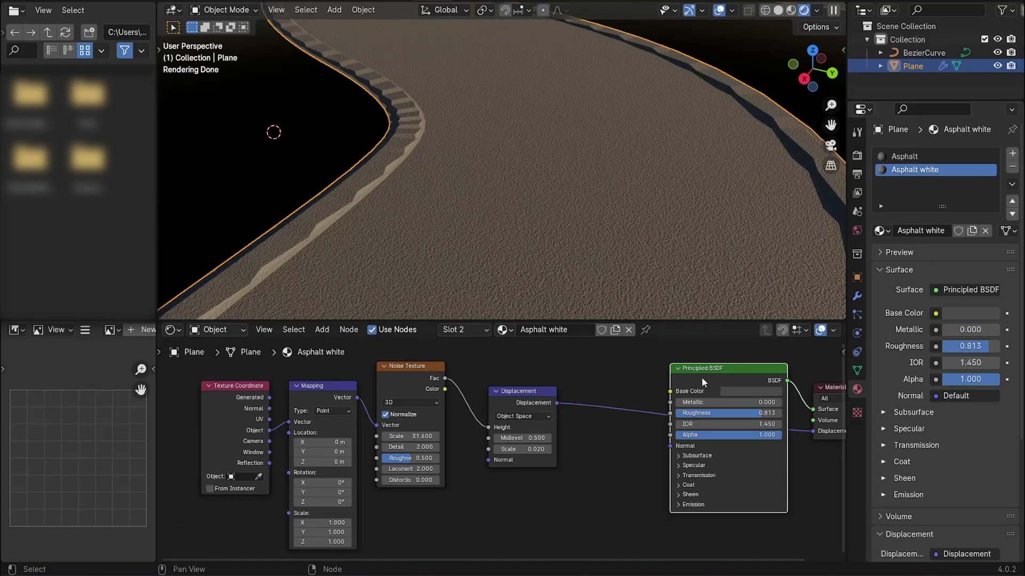
Brighten the Asphalt white material's Base Color to near white.
middle_click_drag(701, 377, 576, 406)
left_click(611, 414)
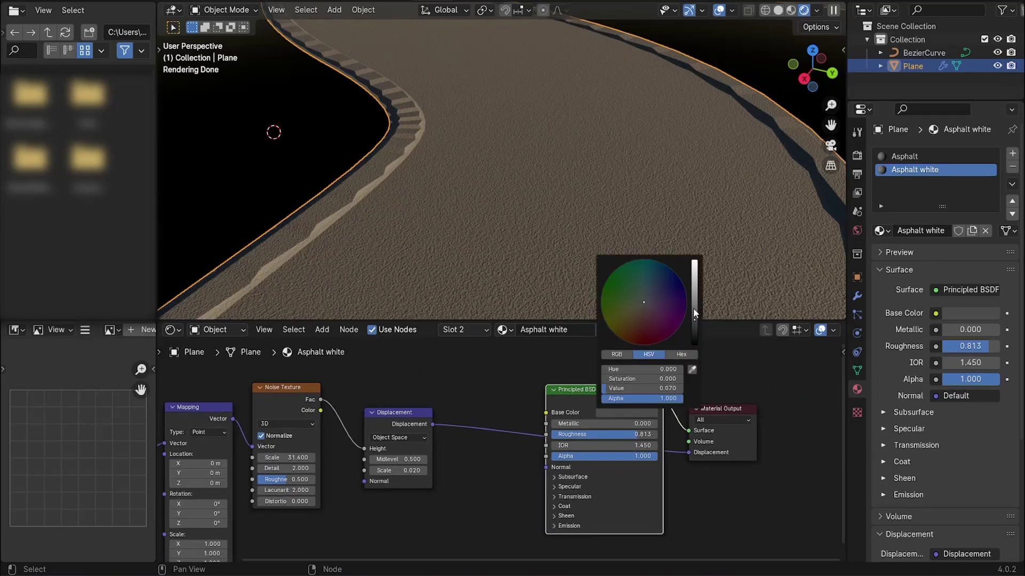
left_click_drag(692, 307, 722, 267)
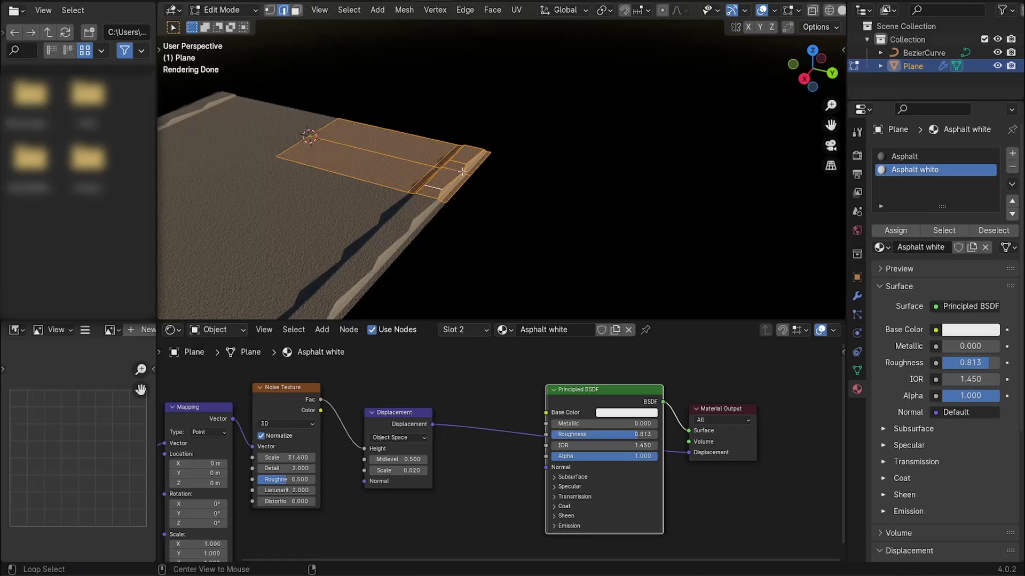
Assign Asphalt white to the narrow face strip between road and curb and to the outermost edge strip of the mesh.
scroll(515, 189, "up", 3)
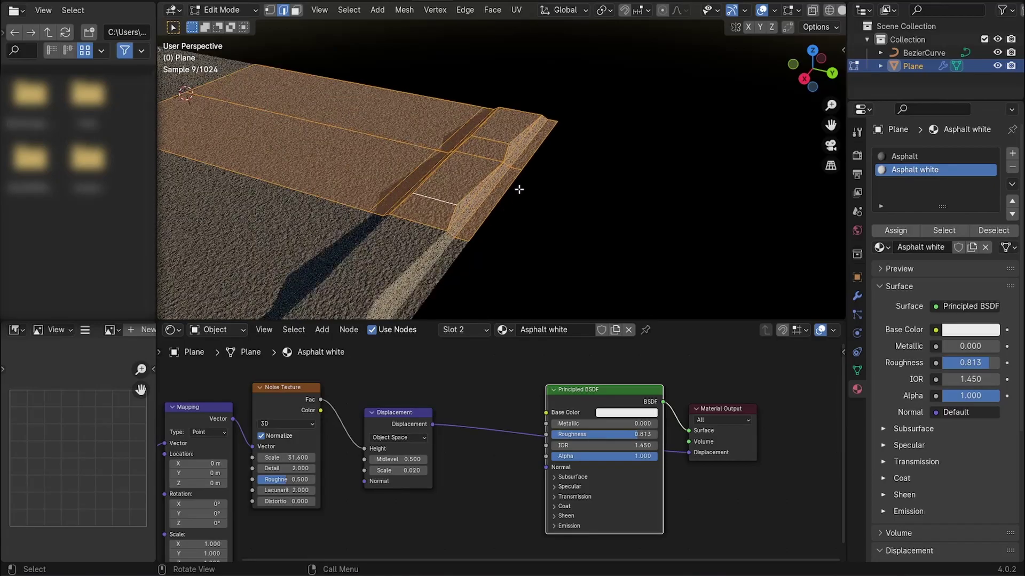
key("3")
key("alt+a")
middle_click_drag(480, 176, 438, 167)
left_click(517, 167, "alt")
left_click(437, 167, "alt+shift")
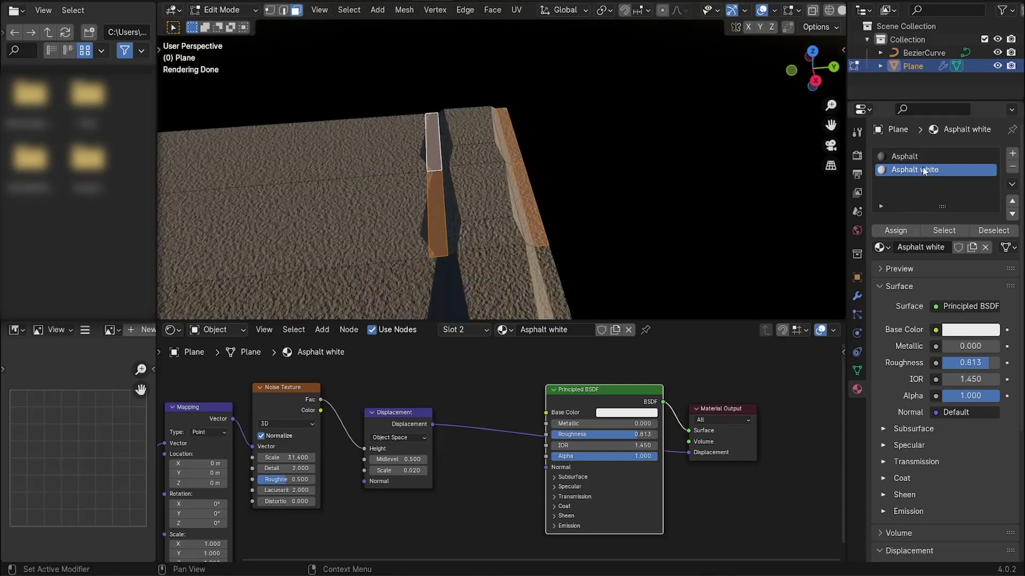
left_click(895, 230)
key("Tab")
scroll(645, 200, "down", 5)
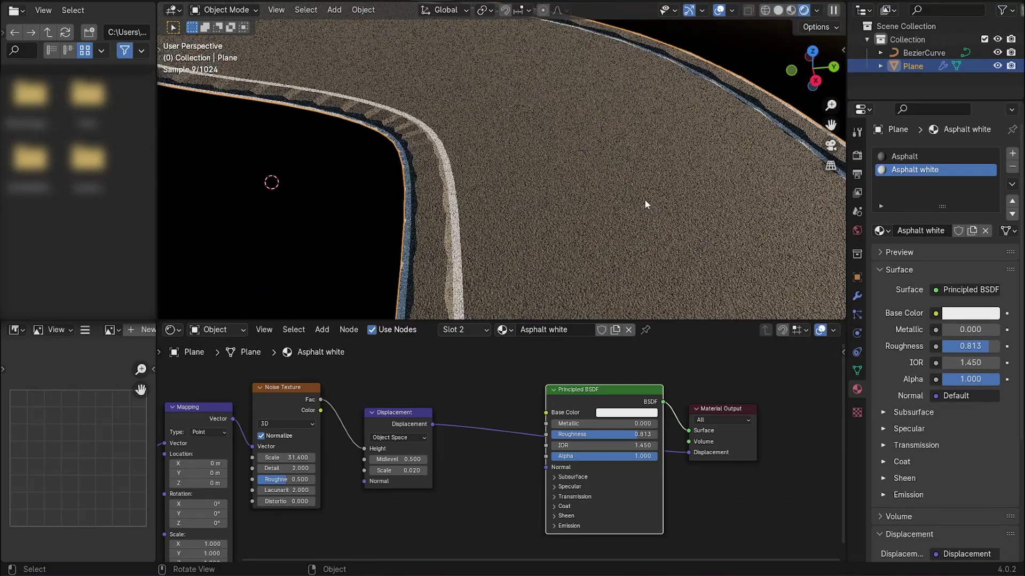
key("Tab")
scroll(636, 197, "up", 2)
key("Tab")
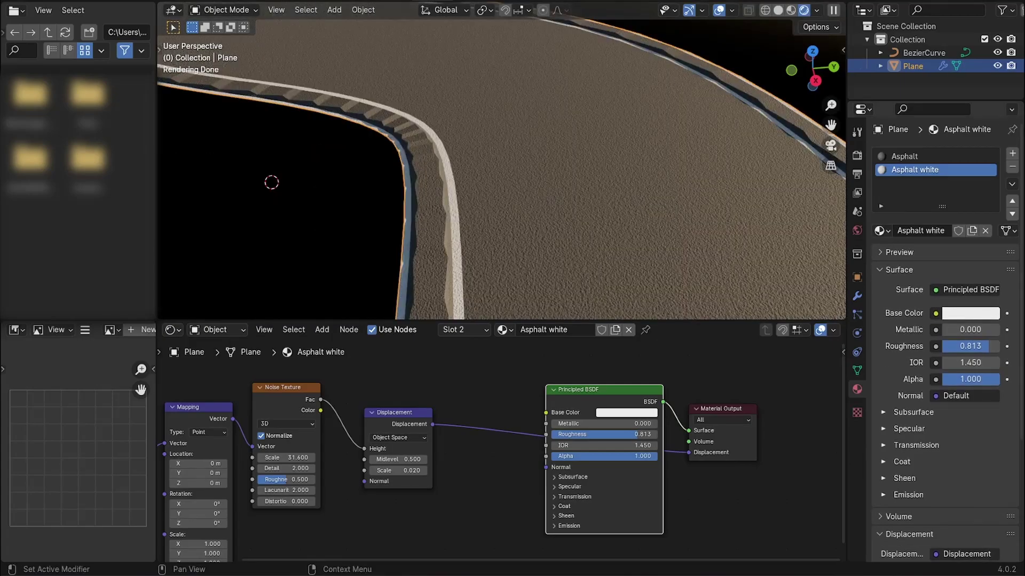
Add a third material slot with a new material named "Curb".
left_click(1009, 155)
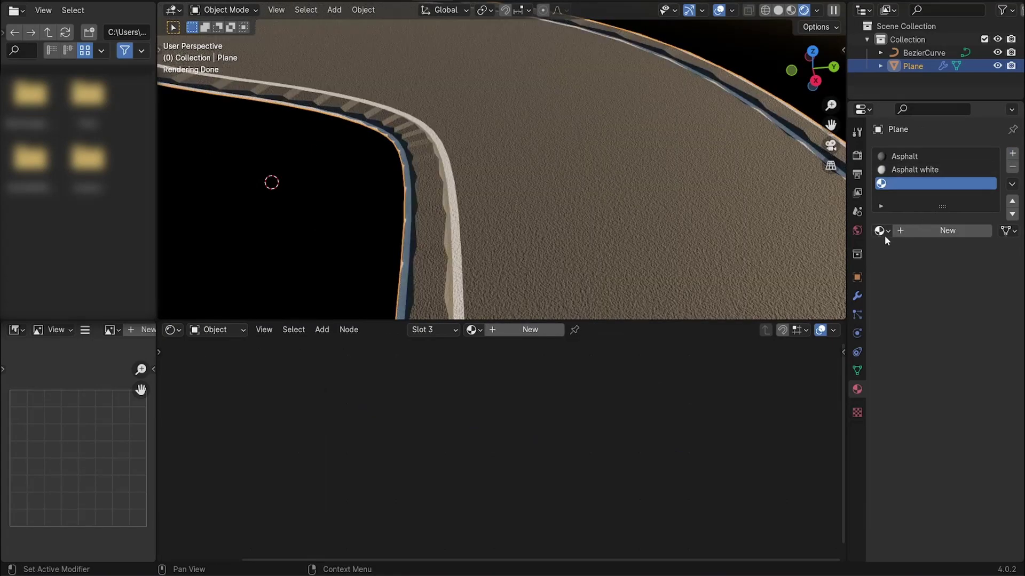
left_click(943, 232)
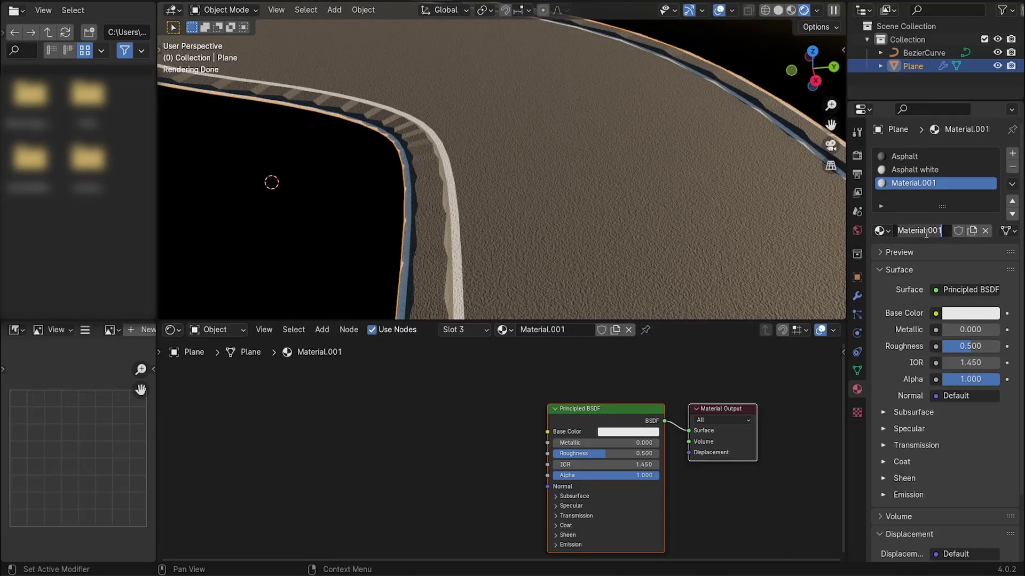
type("Curb")
key("Return")
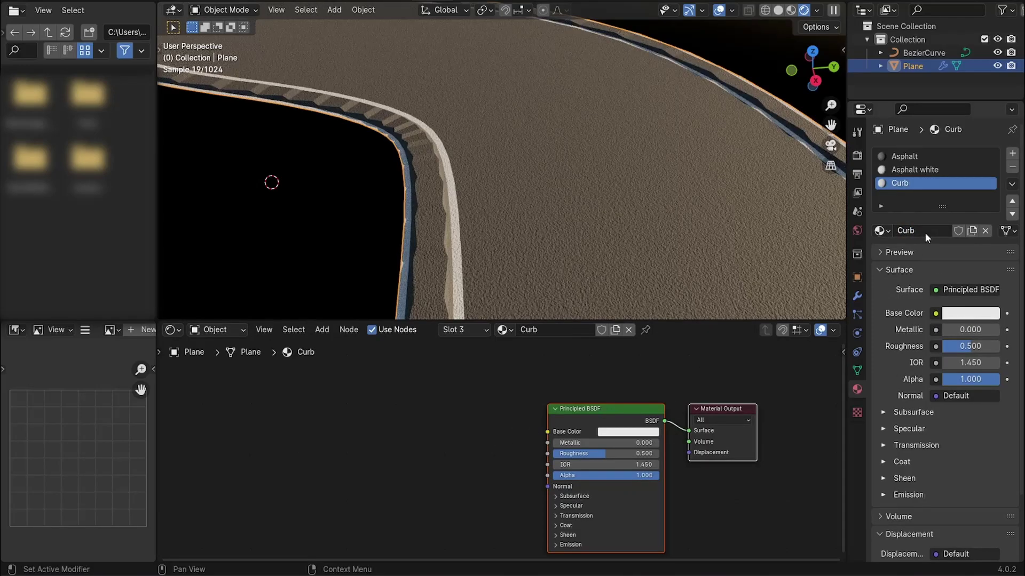
Set the Curb material's roughness to 0.751 and its Base Color to a neutral light grey with value 0.506.
left_click_drag(602, 453, 614, 452)
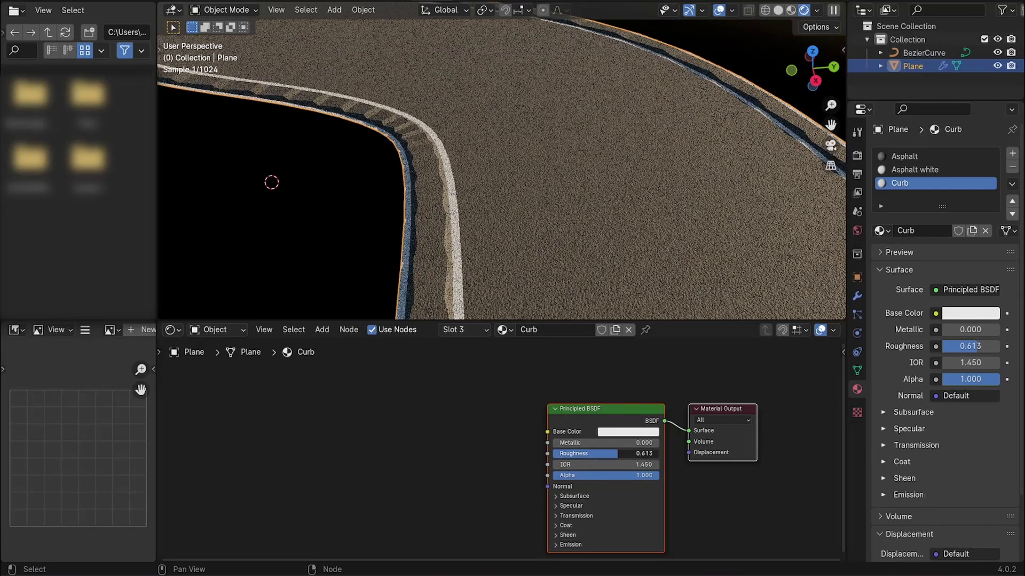
left_click(635, 432)
left_click_drag(691, 317, 695, 326)
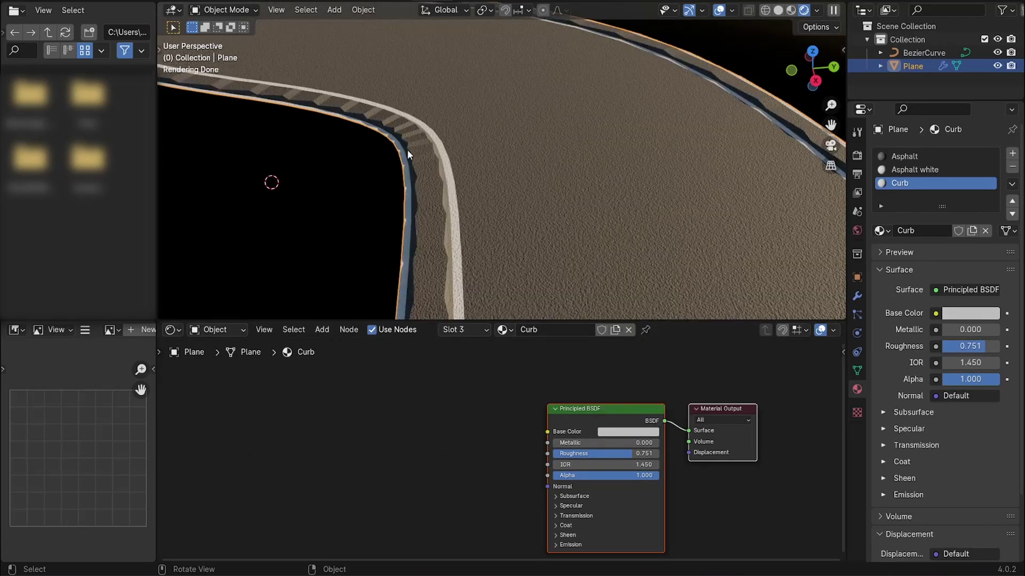
Assign the Curb material to the top and side faces of the first raised curb segment.
key("Tab")
scroll(479, 147, "up", 3)
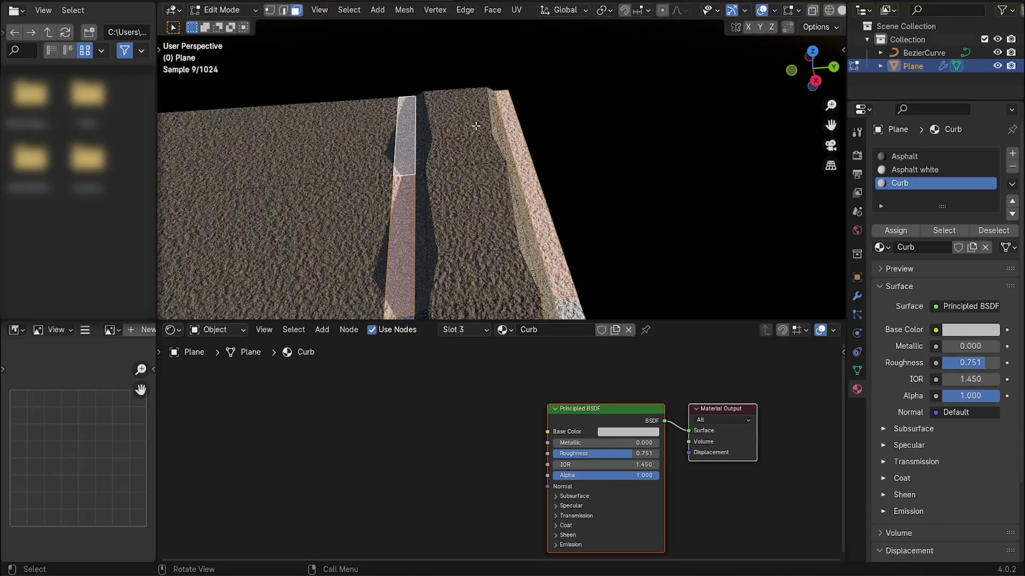
left_click(467, 149)
left_click(464, 116)
left_click(468, 150, "shift")
middle_click_drag(470, 151, 395, 143)
left_click(540, 153, "shift")
middle_click_drag(540, 152, 512, 199)
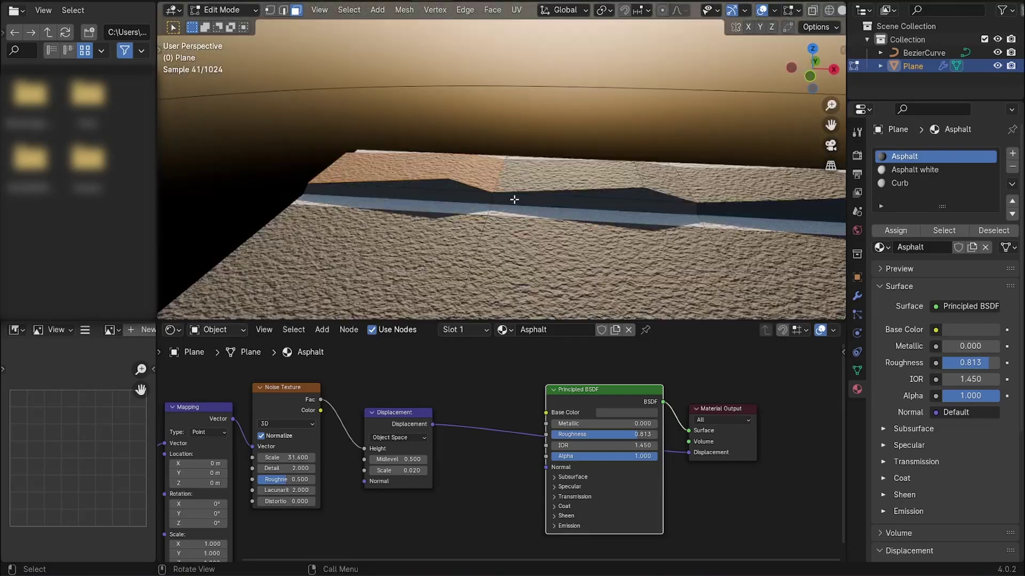
left_click(453, 187)
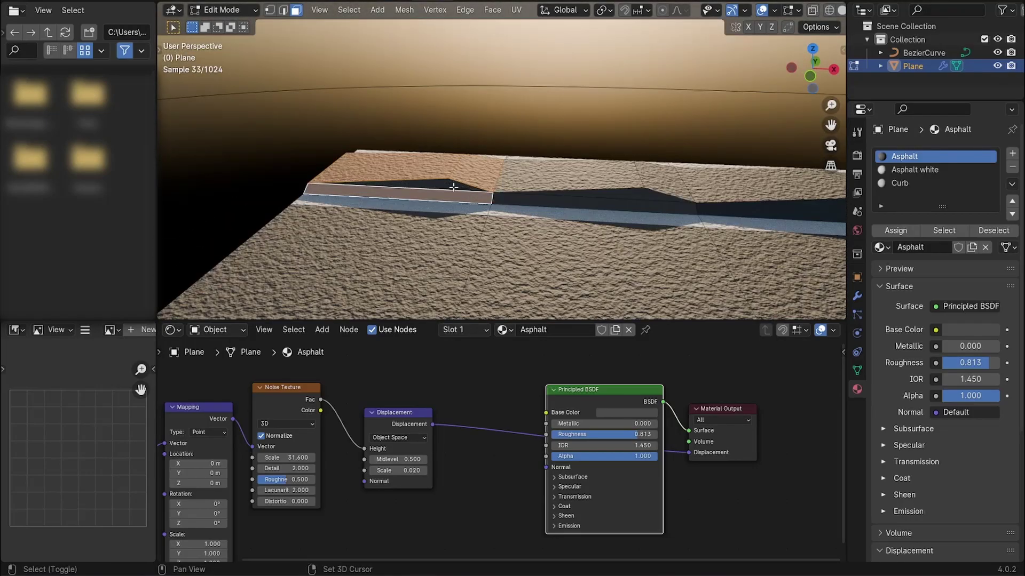
left_click(903, 184)
left_click(896, 230)
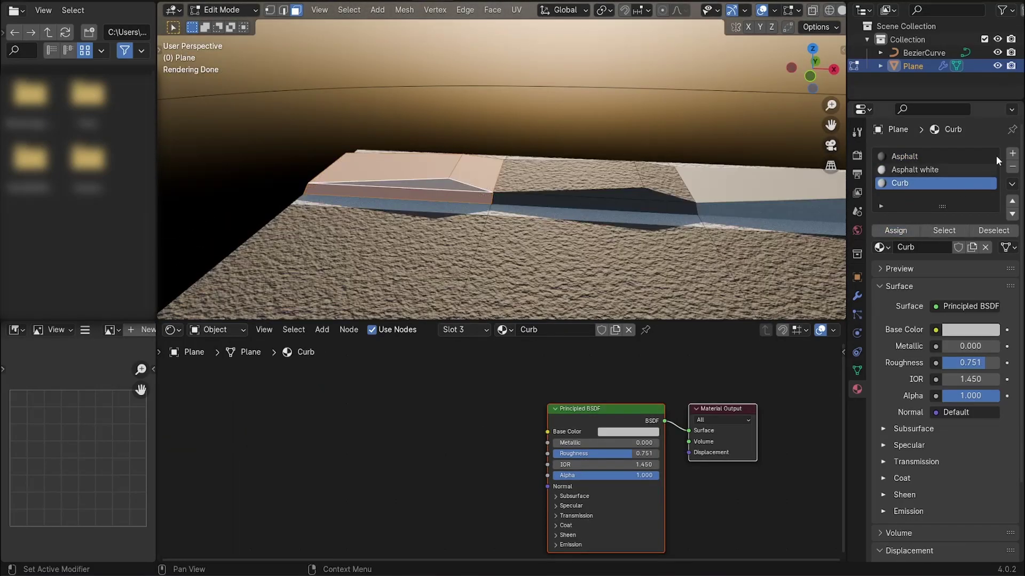
Add a fourth slot with an independent copy of Curb named "Curb red" and set its Base Color to red, saturation 0.922.
left_click(1013, 153)
left_click(882, 247)
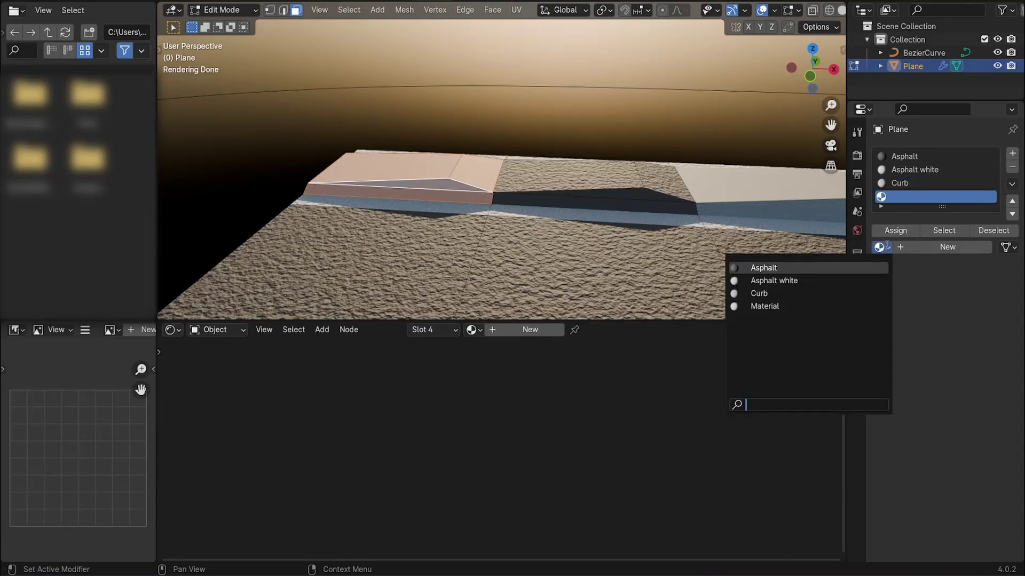
left_click(833, 294)
left_click(944, 247)
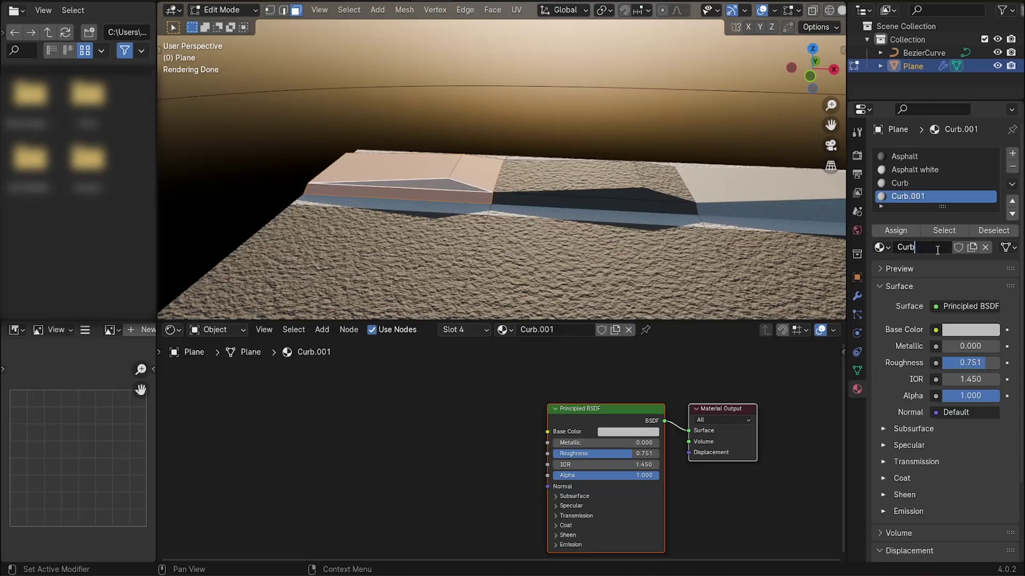
left_click(937, 247)
type("Curb red")
key("Return")
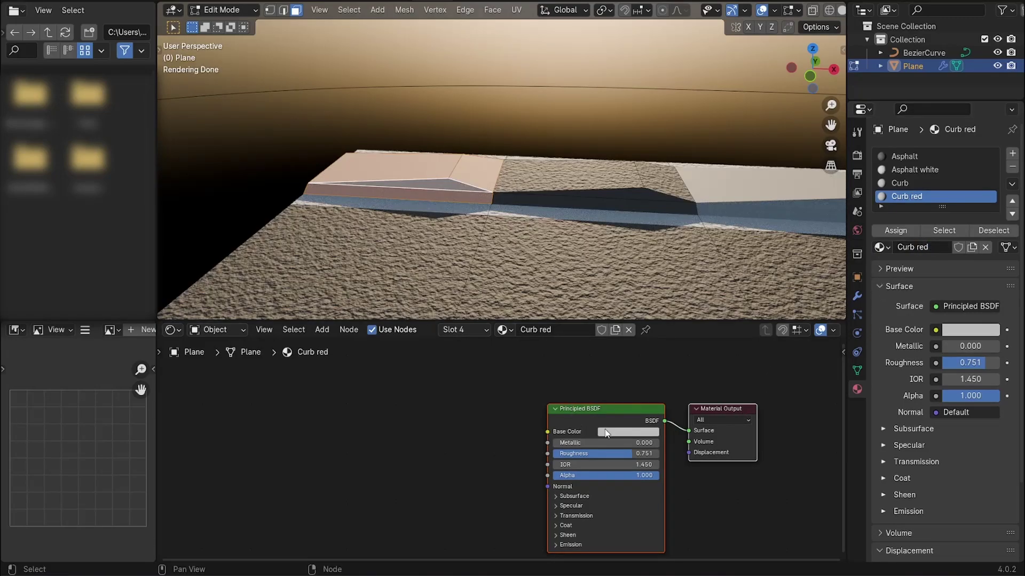
left_click(635, 431)
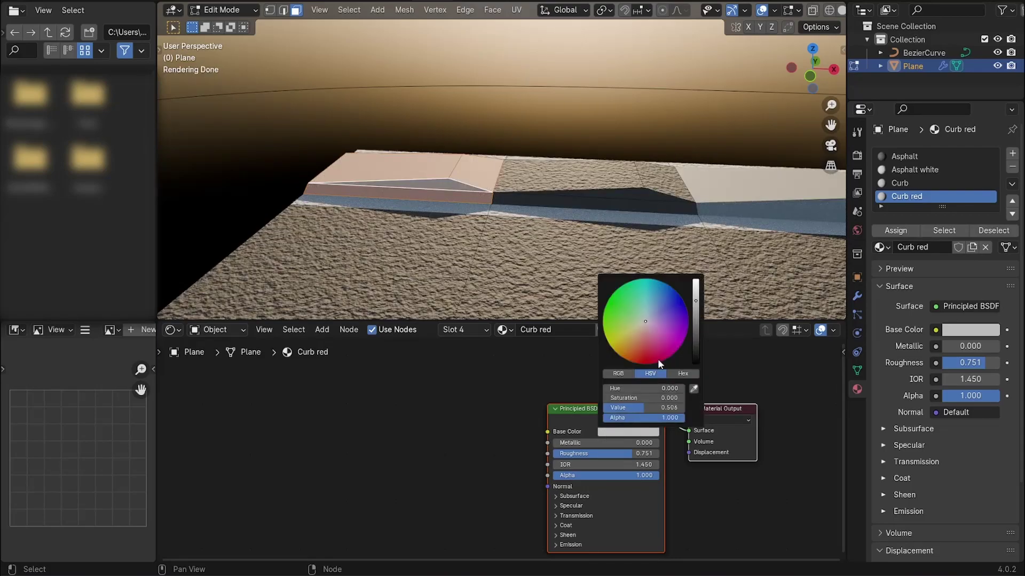
left_click(688, 331)
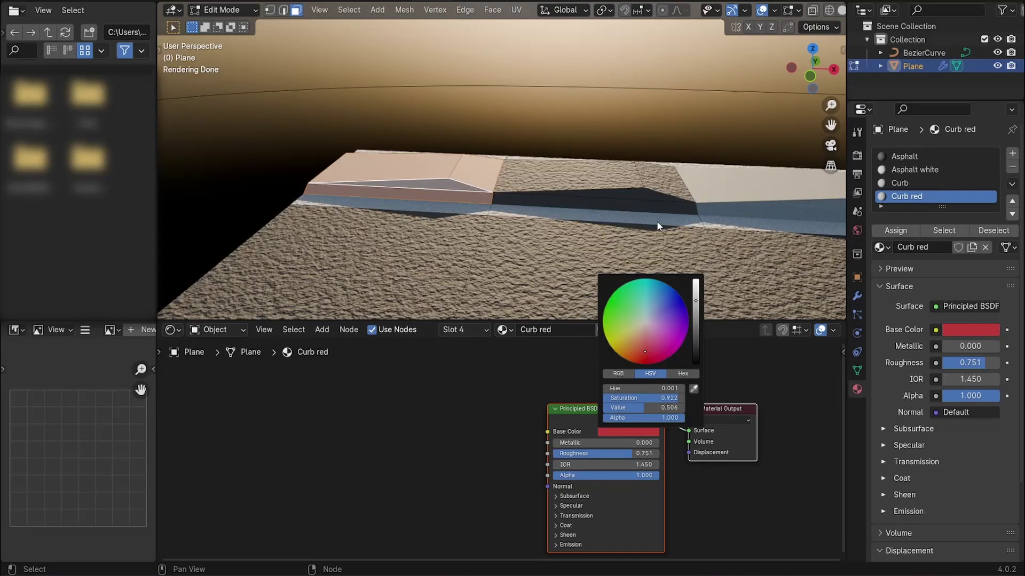